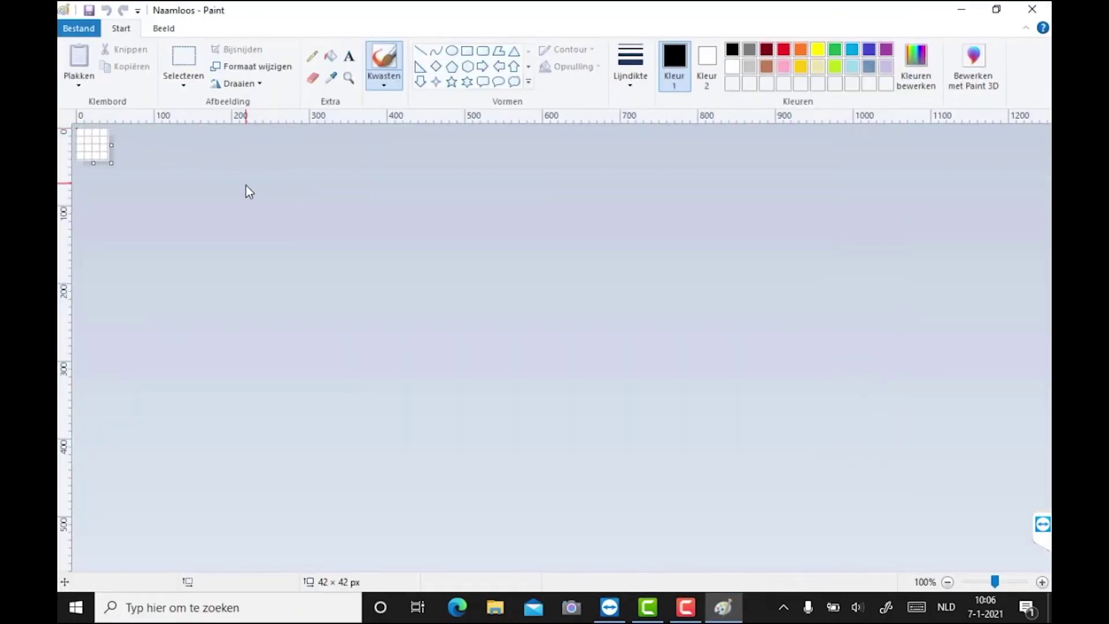
Confirm the canvas size as 42 × 42 pixels with the aspect ratio kept
left_click(263, 68)
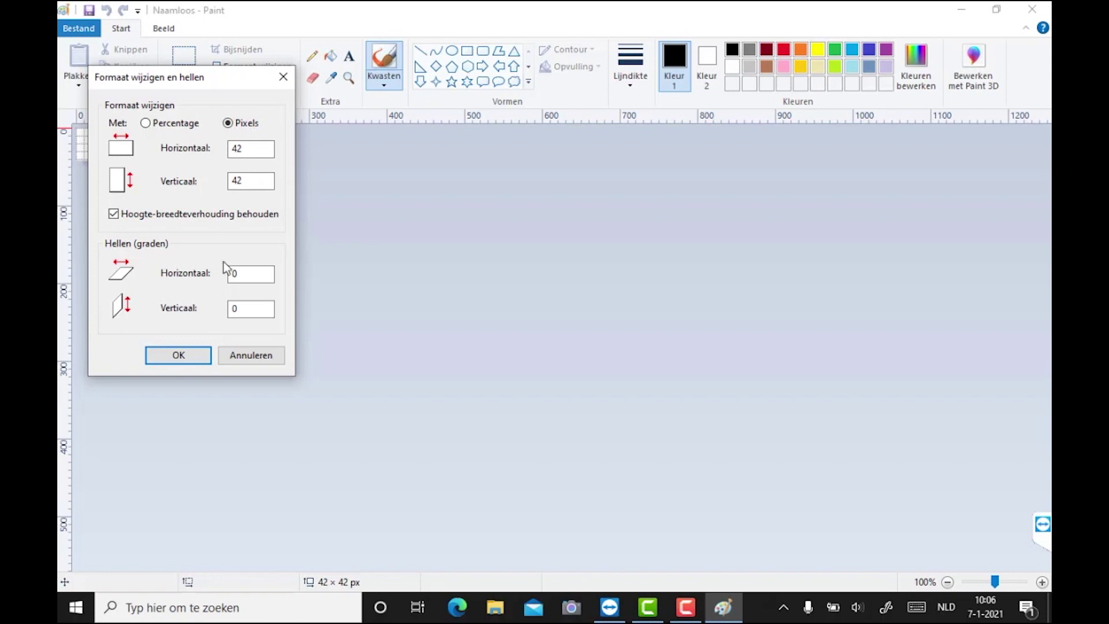
left_click(206, 361)
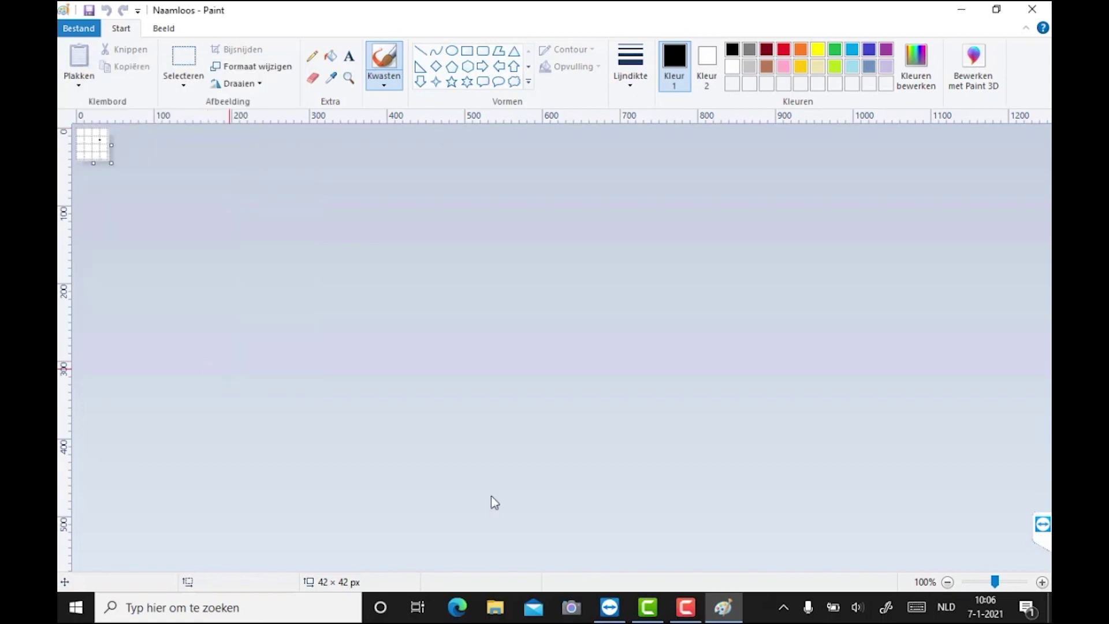
Draw a black circle outline about 12 × 12 px with the thinnest line in the canvas's left half
left_click(1042, 582)
left_click(1042, 582)
left_click(1042, 582)
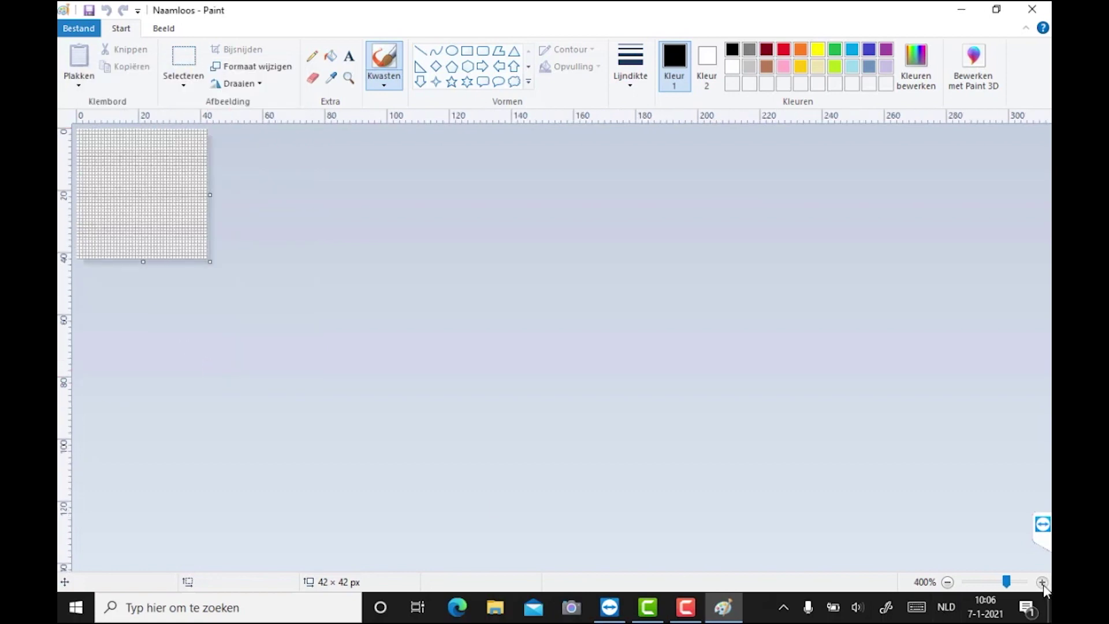
left_click(1042, 582)
left_click(1041, 582)
left_click(1041, 582)
left_click(1042, 582)
left_click(266, 225)
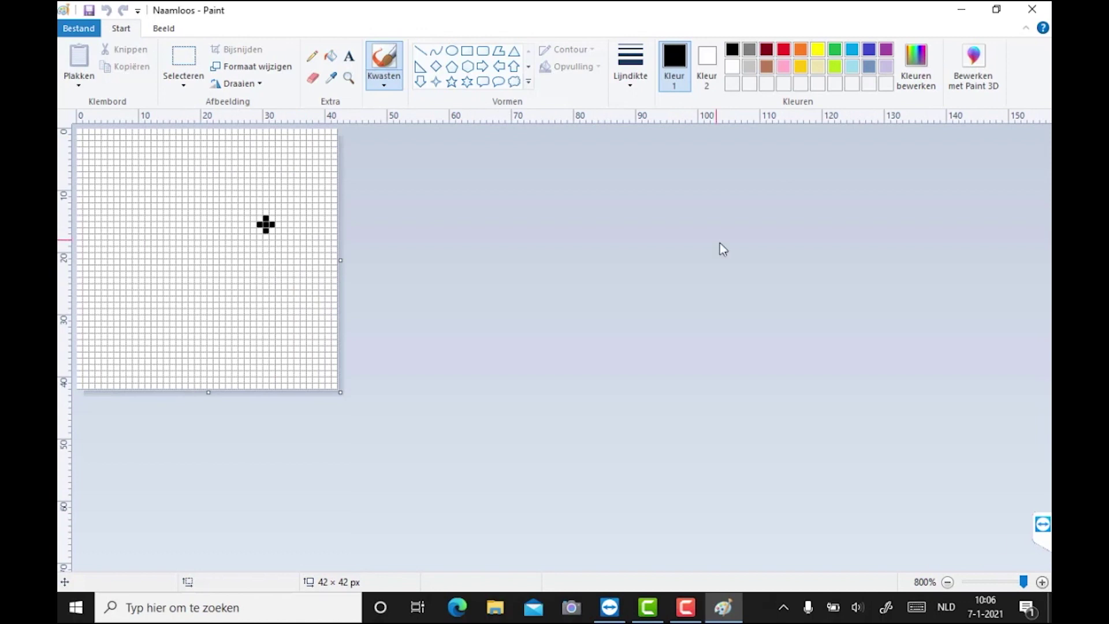
left_click(644, 60)
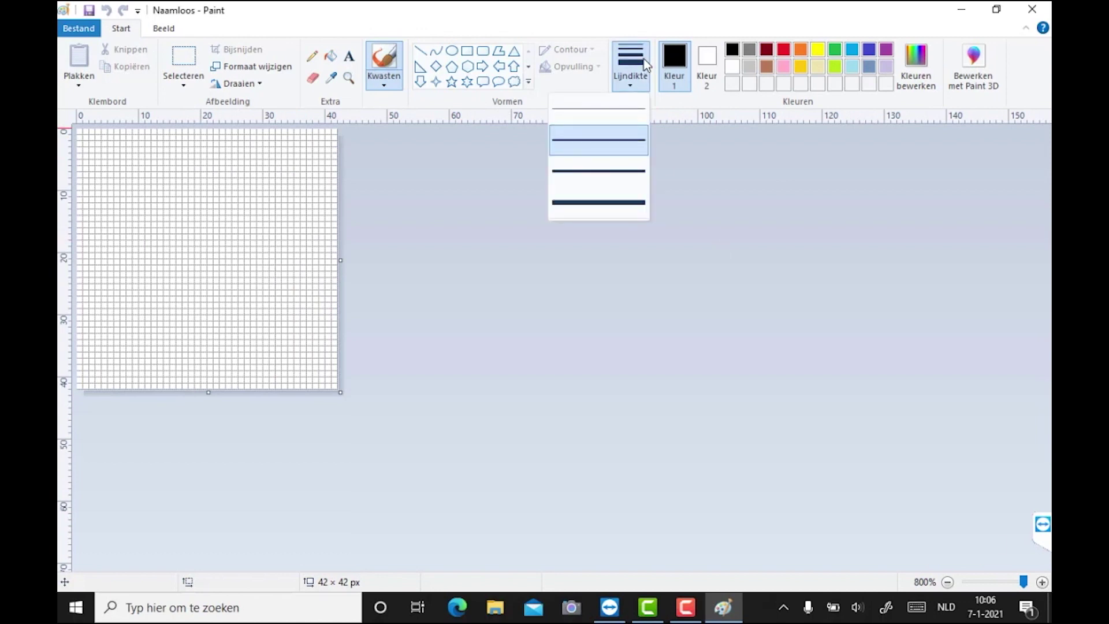
left_click(626, 112)
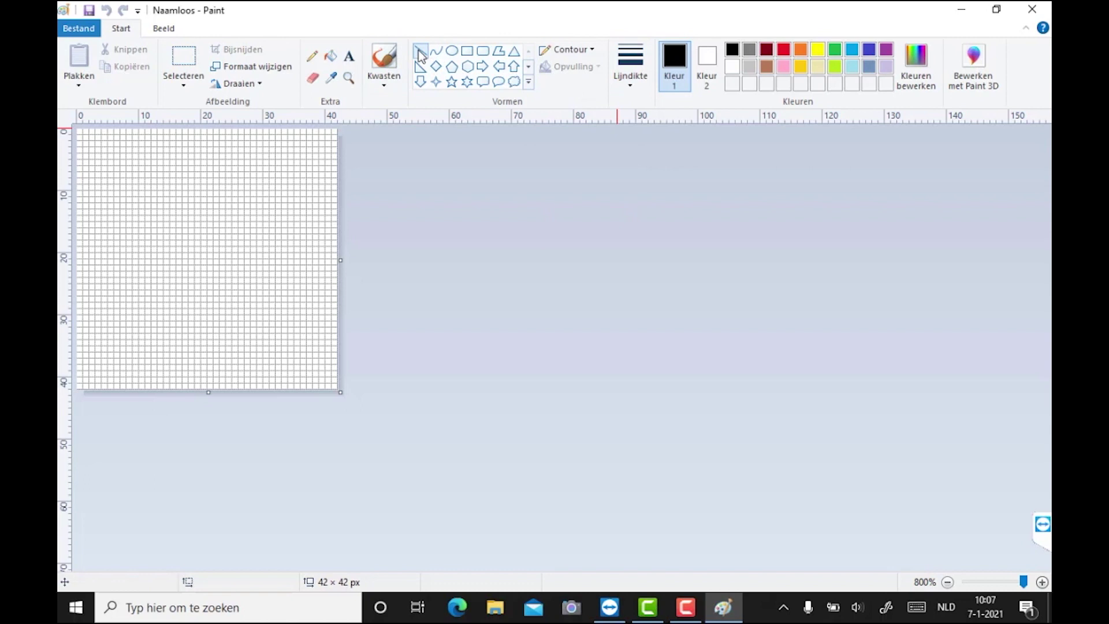
left_click(625, 65)
left_click(623, 111)
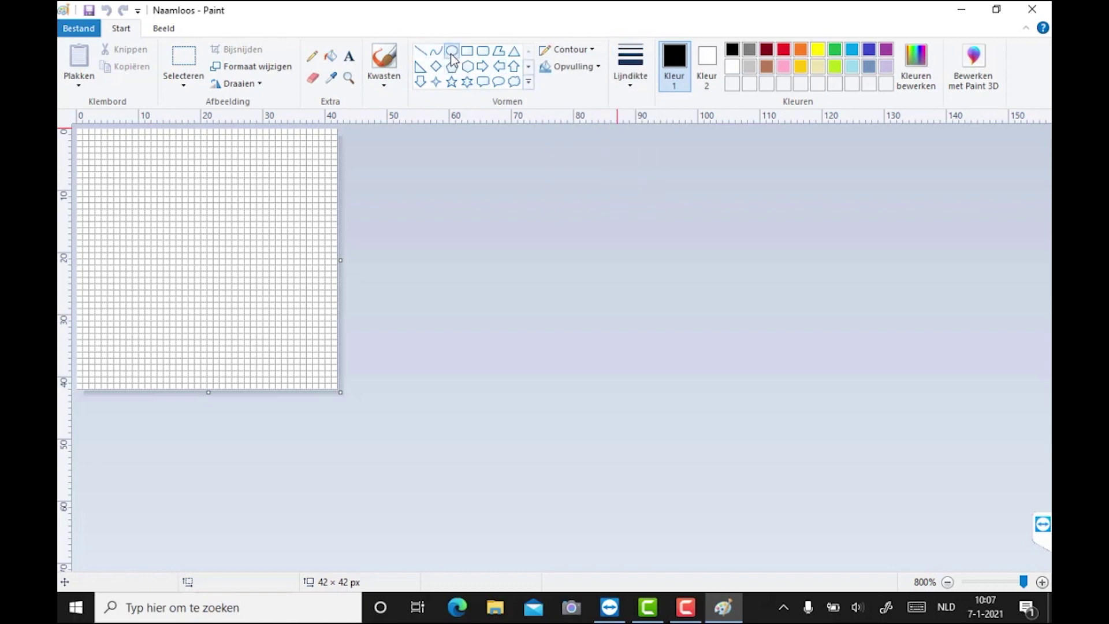
left_click_drag(131, 233, 150, 252)
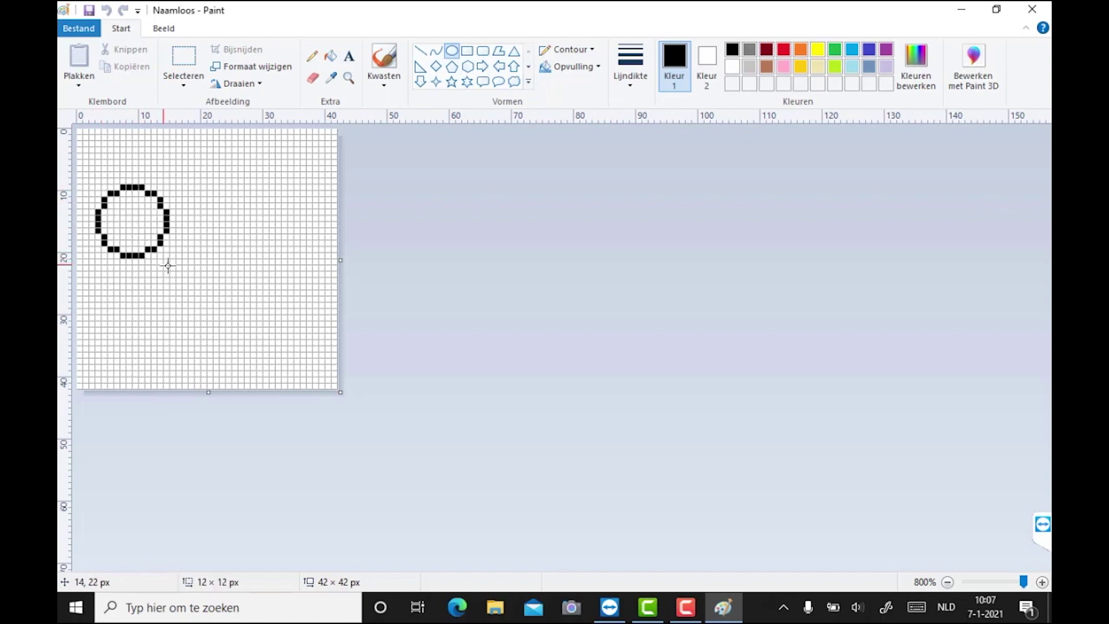
Erase the upper half of the circle and copy the remaining arc side by side into a row of three waves
left_click(313, 79)
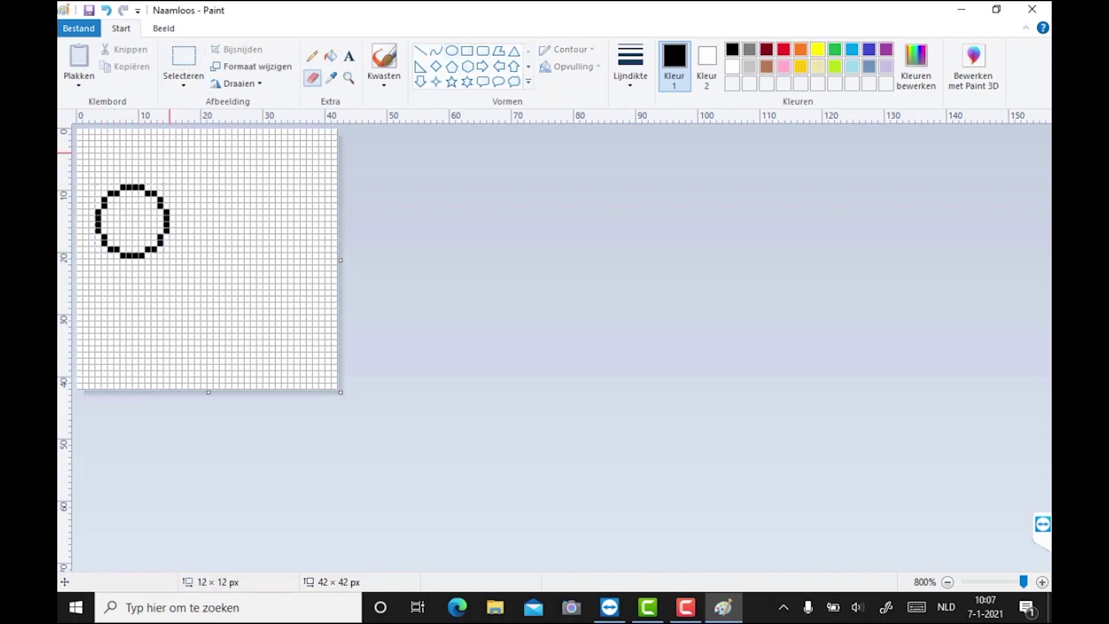
mouse_move(182, 197)
left_mouse_down()
mouse_move(108, 190)
mouse_move(201, 278)
left_mouse_up()
left_click(183, 57)
left_click(94, 72)
left_click_drag(171, 208, 227, 227)
key("ctrl+v")
left_click_drag(156, 202, 87, 286)
left_click(317, 191)
Duplicate the wave row below the first one and shift both rows together to the middle of the canvas
right_click(140, 244)
left_click(165, 272)
left_click(79, 57)
left_click_drag(185, 173, 185, 301)
left_click_drag(92, 197, 327, 353)
left_click_drag(256, 314, 264, 292)
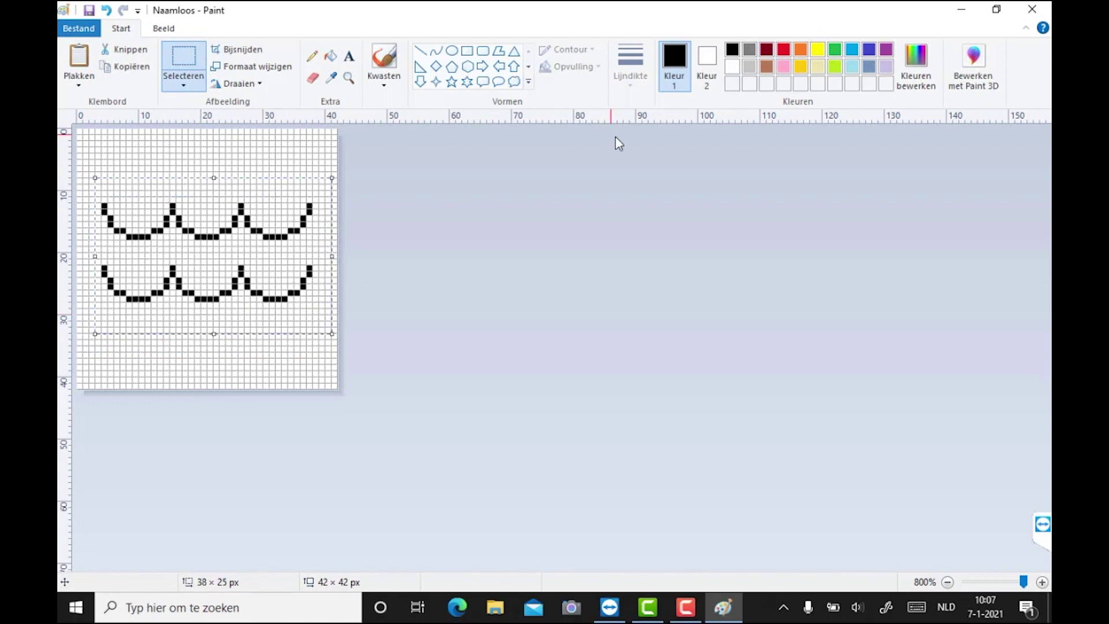
Fill the background around the black waves with indigo
left_click(331, 56)
left_click(303, 142)
Start saving the icon as a PNG and browse to Windows (C:) > Atlog > Land2Map > Theme > Client > Visser theme nieuw > Icone
left_click(79, 28)
left_click(79, 29)
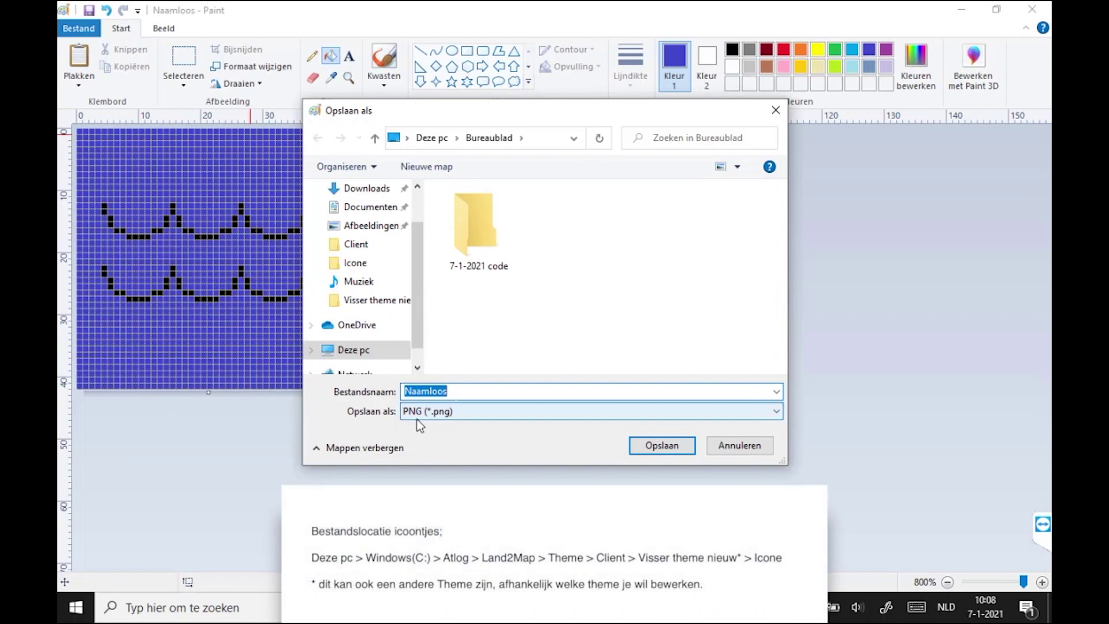
left_click(360, 353)
scroll(571, 299, "down", 3)
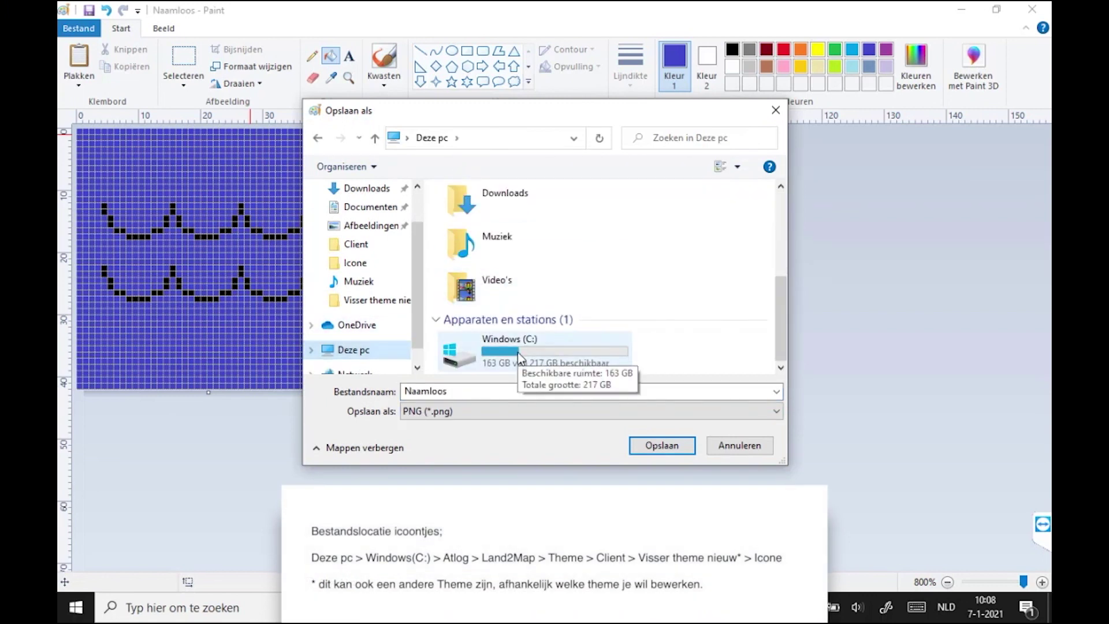
double_click(521, 356)
left_click(471, 217)
double_click(471, 218)
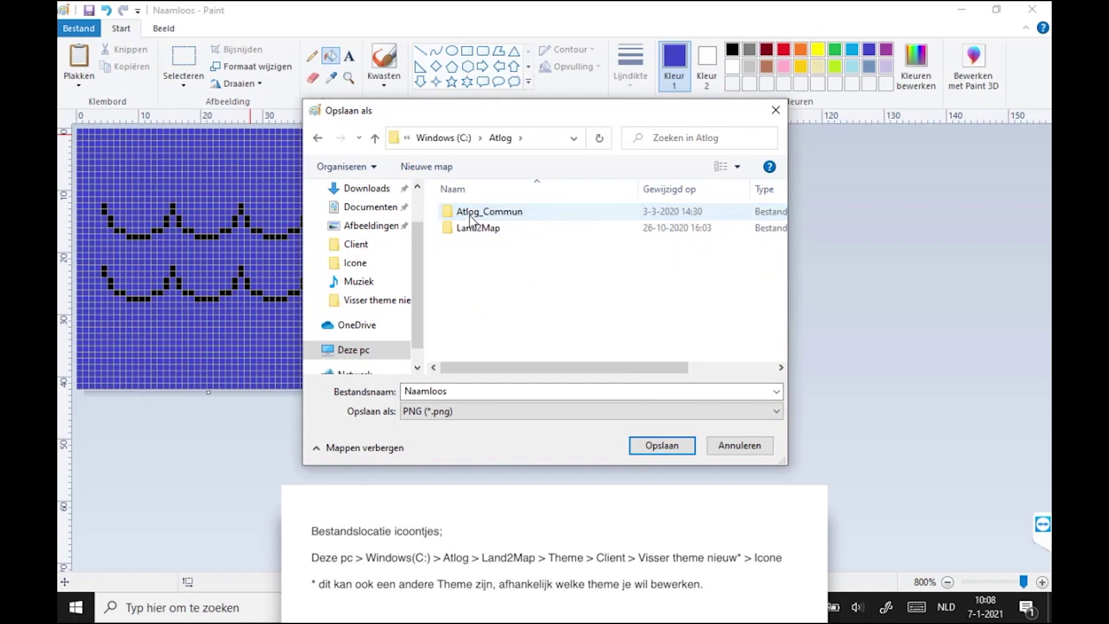
double_click(473, 228)
double_click(479, 358)
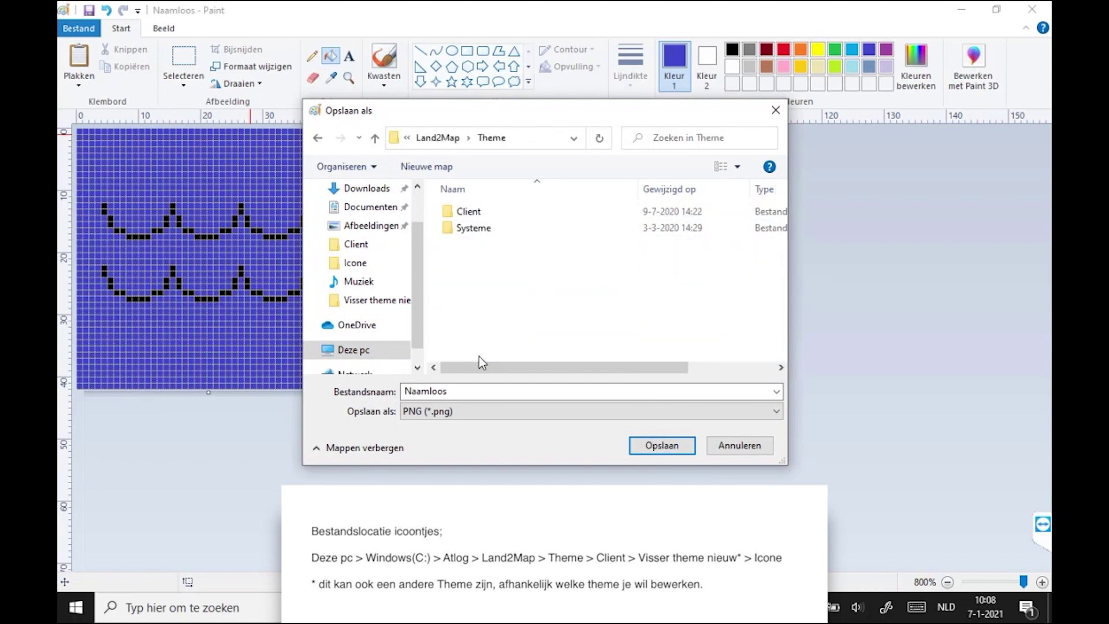
double_click(469, 212)
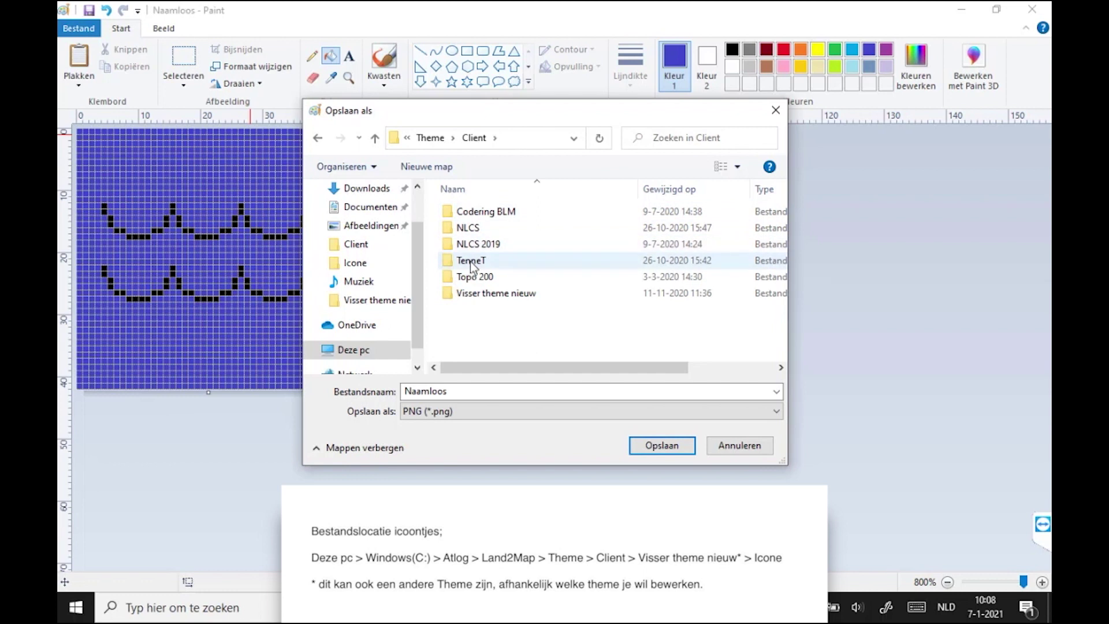
double_click(502, 293)
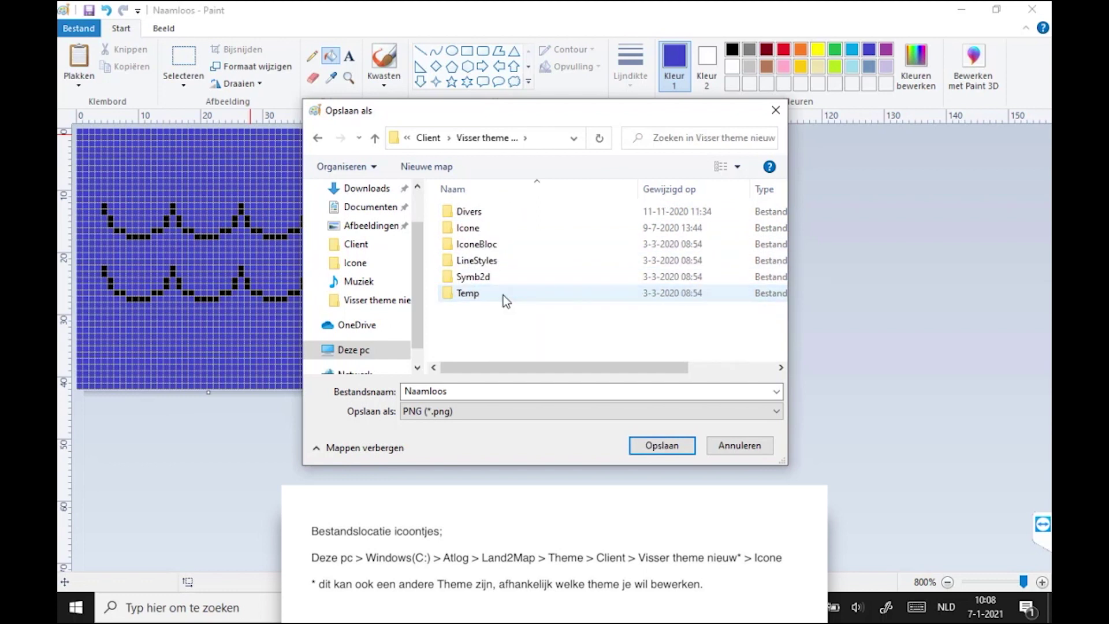
double_click(478, 231)
Save the wave icon under the file name Water werken
double_click(600, 391)
type("Water werken")
key("Return")
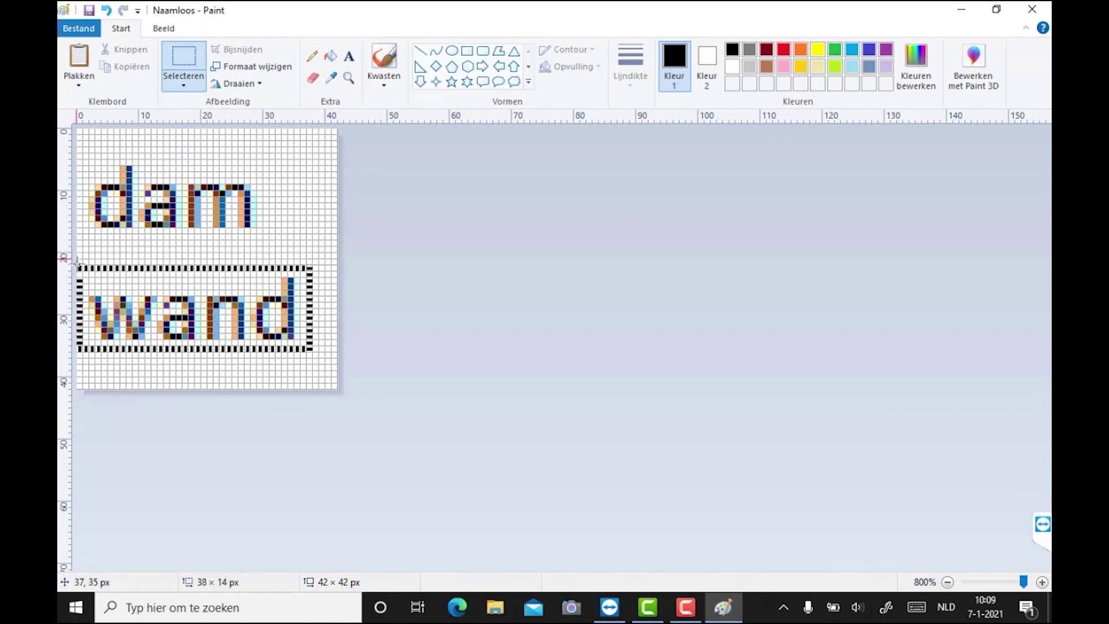
Move the word "wand" up closer beneath the word "dam"
left_click_drag(194, 306, 195, 263)
left_click_drag(79, 144, 317, 310)
left_click_drag(188, 235, 201, 222)
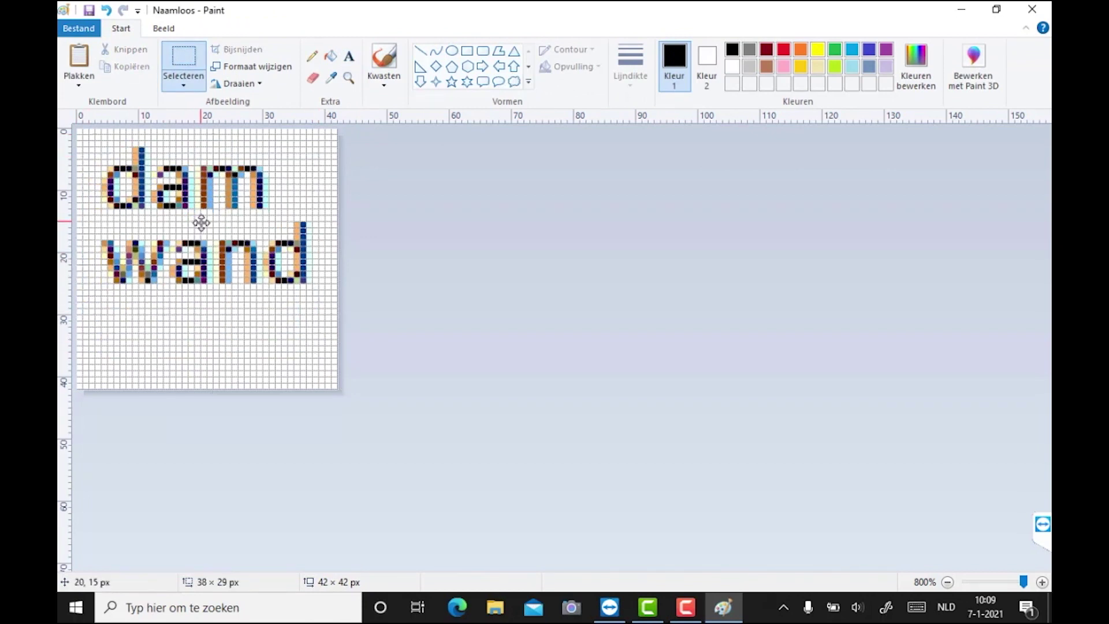
left_click(106, 10)
Shift "dam" and "wand" together to the upper middle and draw a thick indigo horizontal line about 34 px long beneath them
left_click_drag(316, 317, 86, 162)
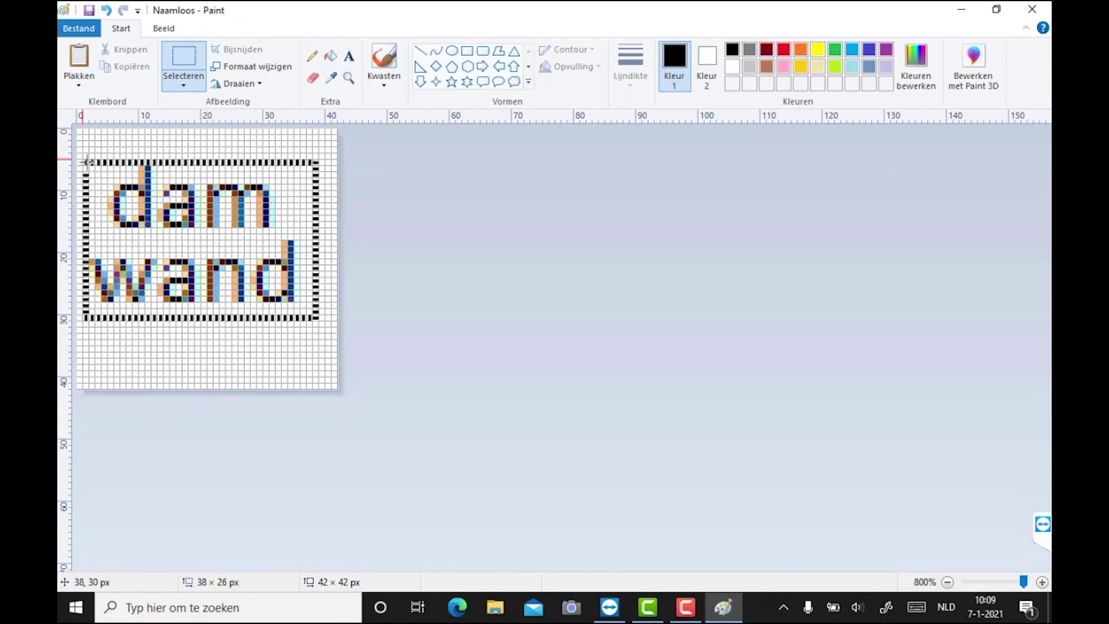
left_click_drag(175, 253, 184, 232)
left_click(420, 51)
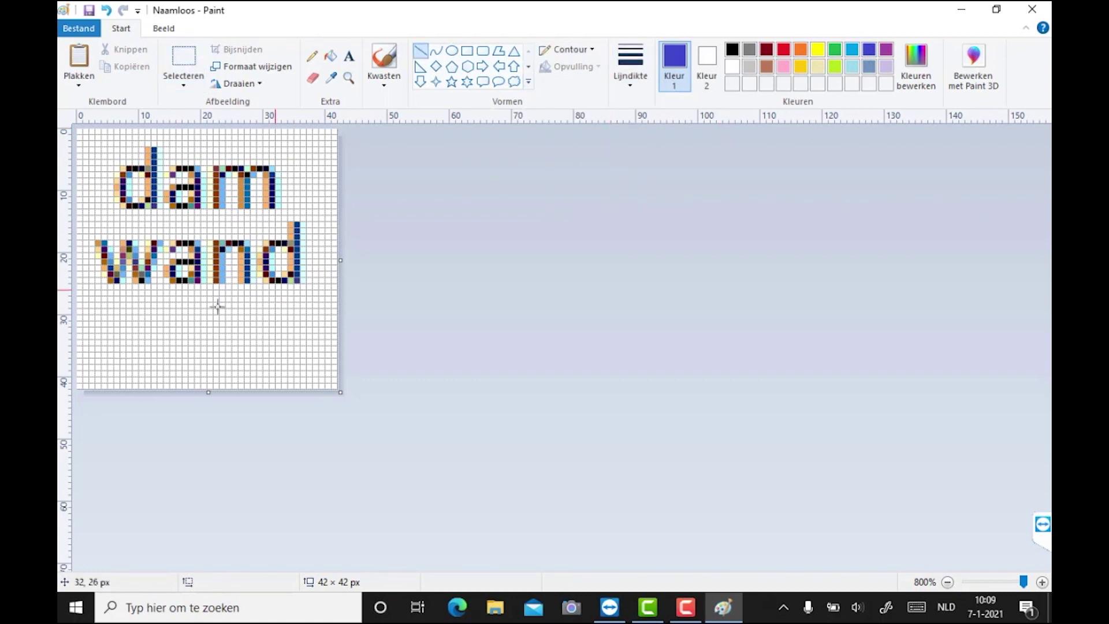
left_click_drag(97, 361, 296, 361)
Save the sheet-pile icon as Damwand in the Icone folder
key("ctrl+s")
type("Damwand")
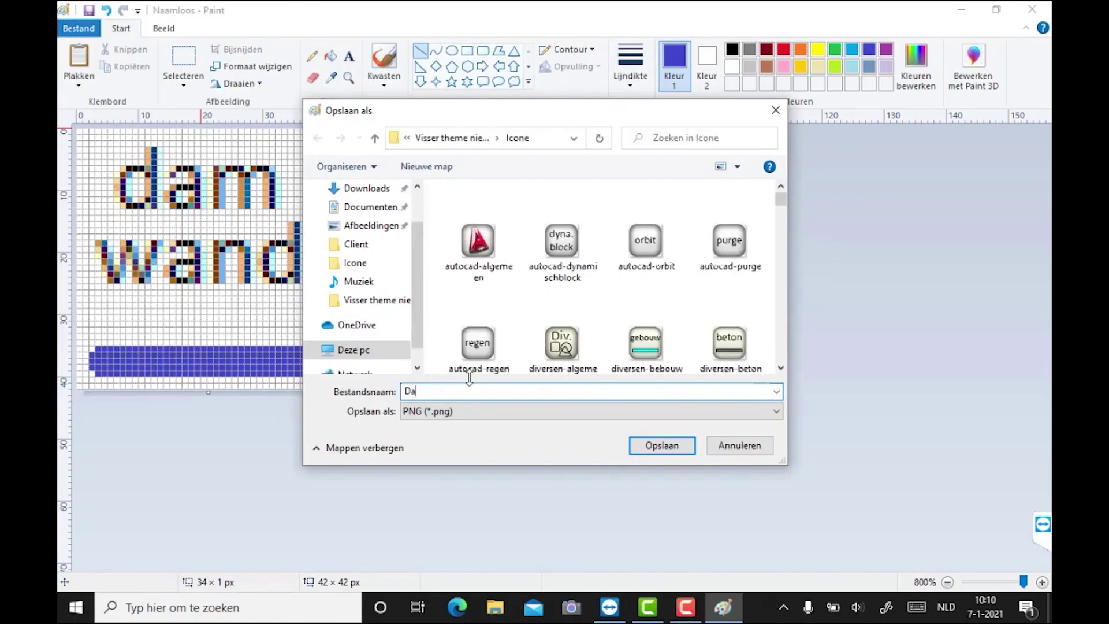
key("Return")
Start a new image and add the text "meer" and "paal" on two lines
key("ctrl+n")
left_click_drag(995, 582, 1044, 587)
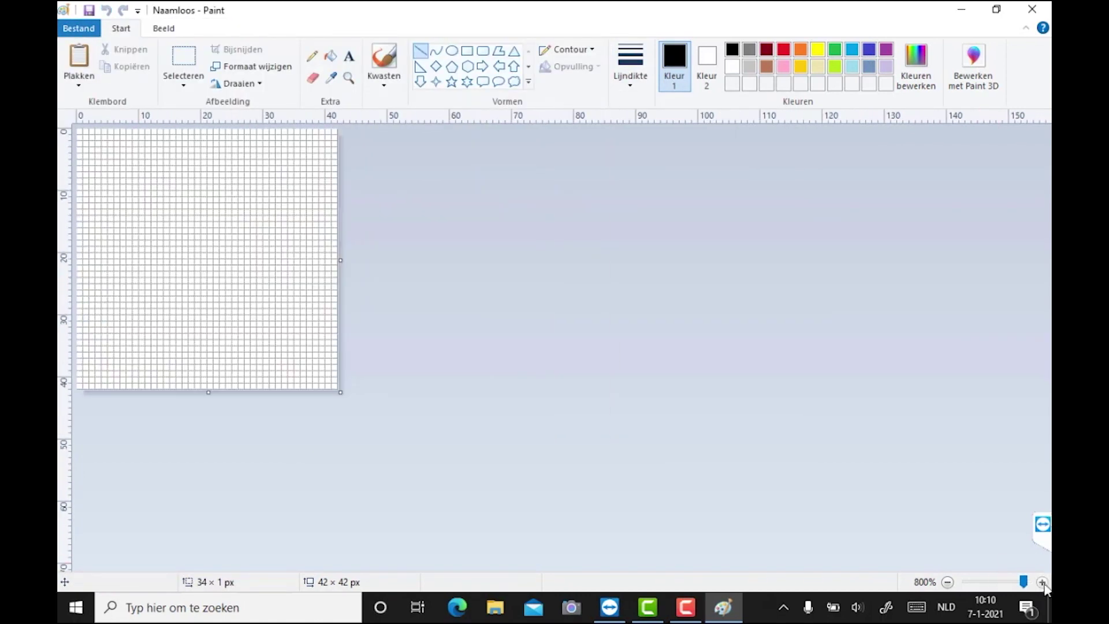
left_click(103, 201)
type("meer")
key("Return")
type("paal")
left_click(352, 154)
Arrange the words "meer" and "paal" one above the other in the upper part of the canvas
left_click_drag(93, 167, 297, 254)
left_click_drag(196, 234, 208, 185)
left_click_drag(260, 271, 87, 381)
mouse_move(148, 358)
left_mouse_down()
mouse_move(179, 271)
mouse_move(227, 356)
mouse_move(248, 368)
mouse_move(219, 374)
left_mouse_up()
left_click(414, 137)
Draw a black square outline with a small dot at its centre and position it centrally below the text
left_click(467, 50)
left_click(312, 56)
left_click_drag(180, 337, 185, 342)
left_click(183, 56)
left_click_drag(127, 290, 245, 388)
left_click_drag(216, 336, 246, 331)
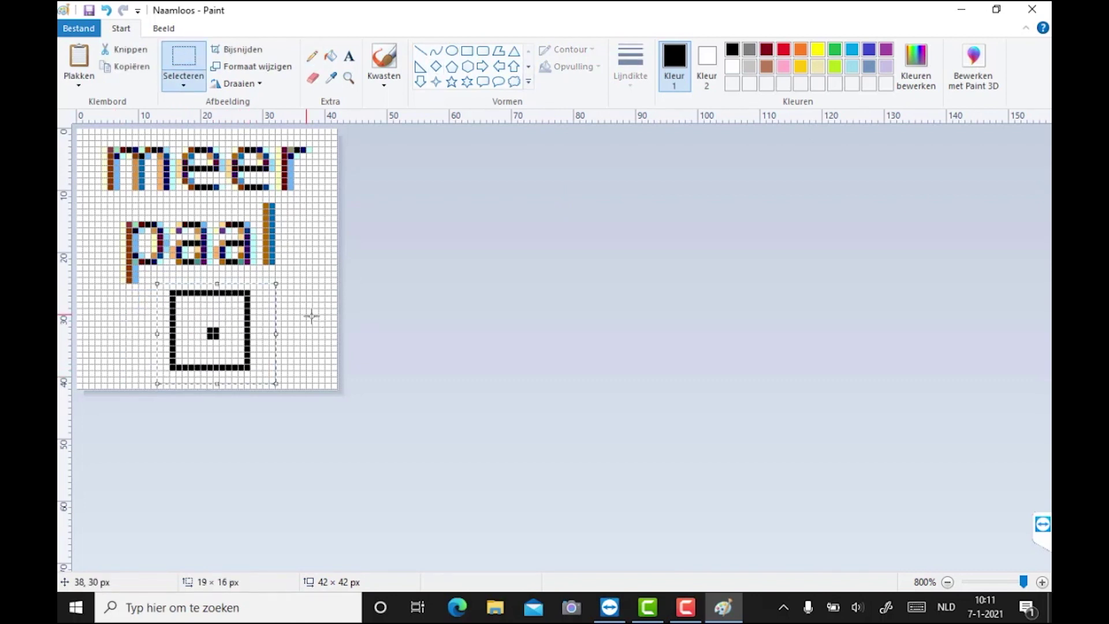
Save the mooring-post icon as Meerpaal
key("ctrl+s")
type("Meerpaal")
left_click(643, 451)
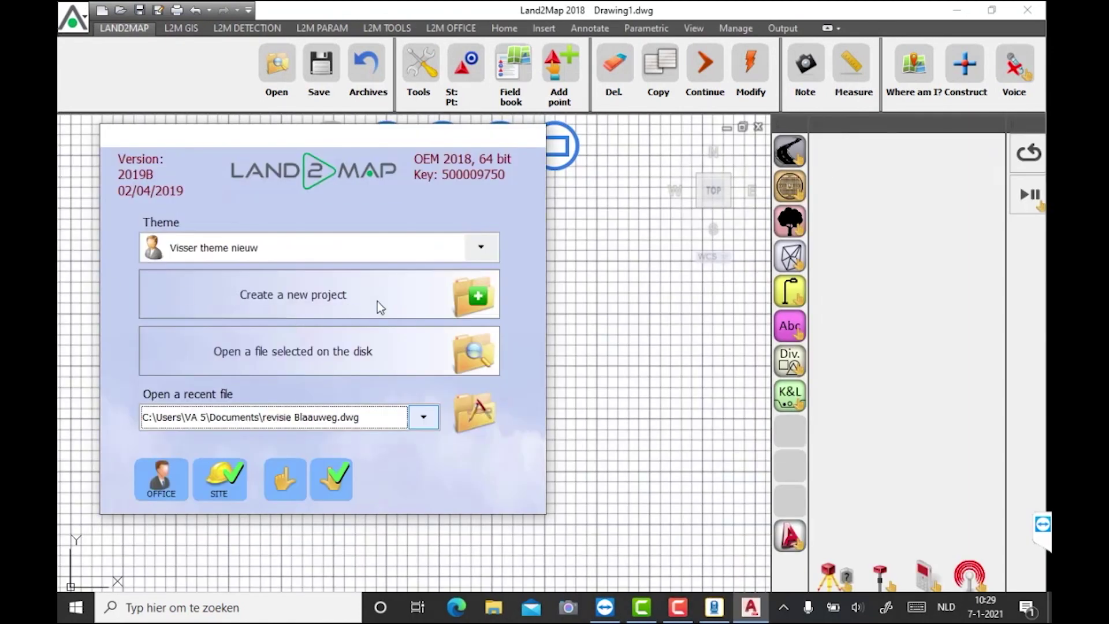
Create a Land2Map project named tekening 1 in the desktop folder 7-1-2021 code, accepting the theme and projection settings
left_click(377, 301)
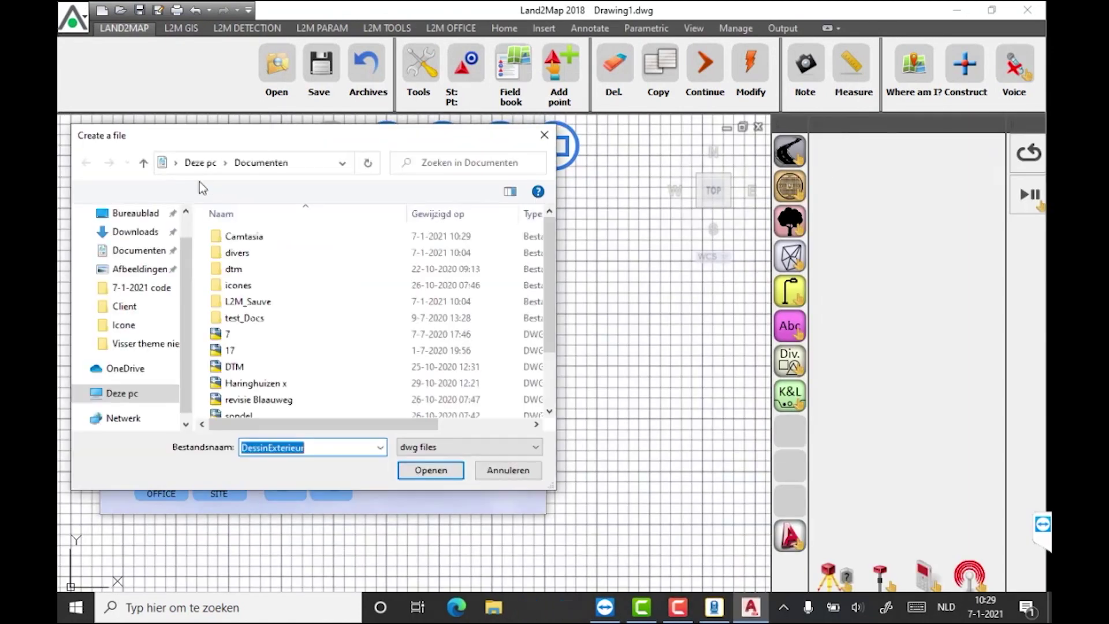
left_click(136, 213)
double_click(230, 248)
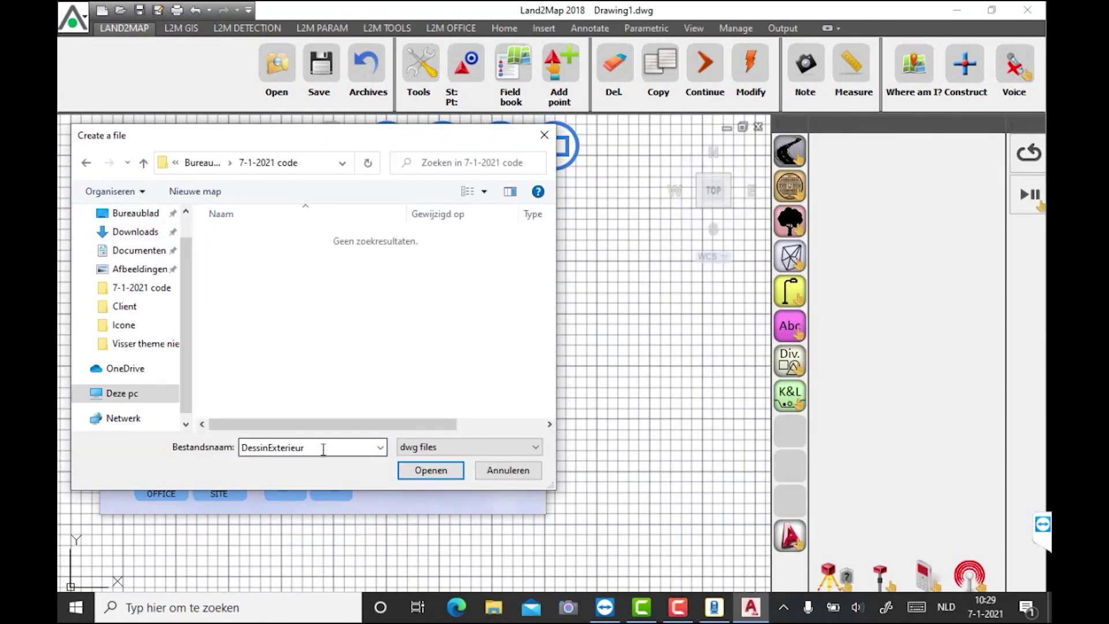
left_click(429, 470)
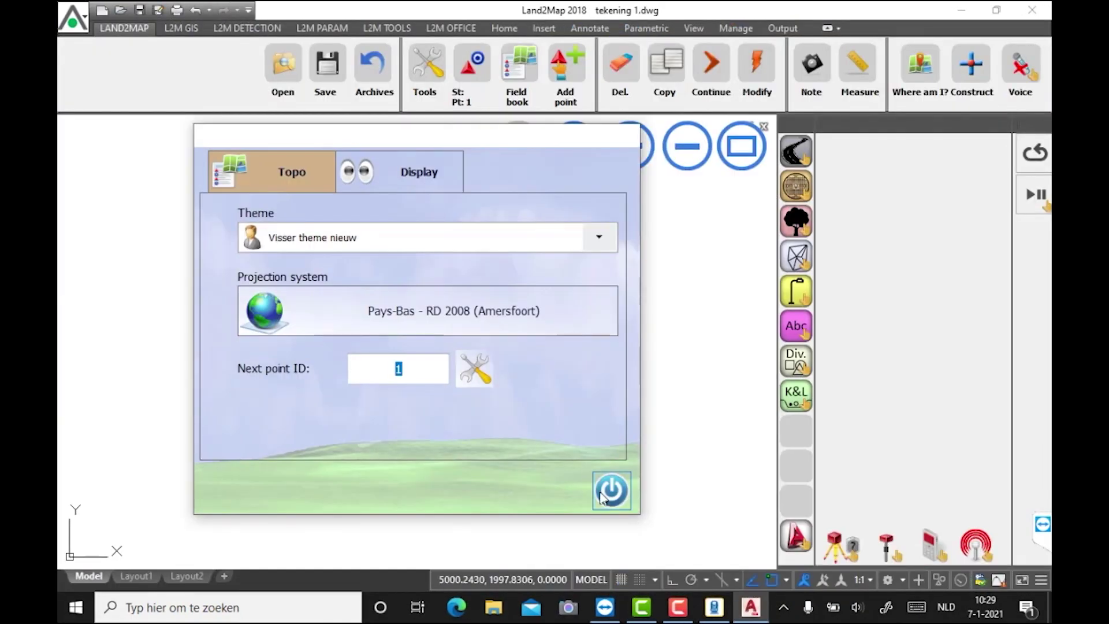
left_click(608, 488)
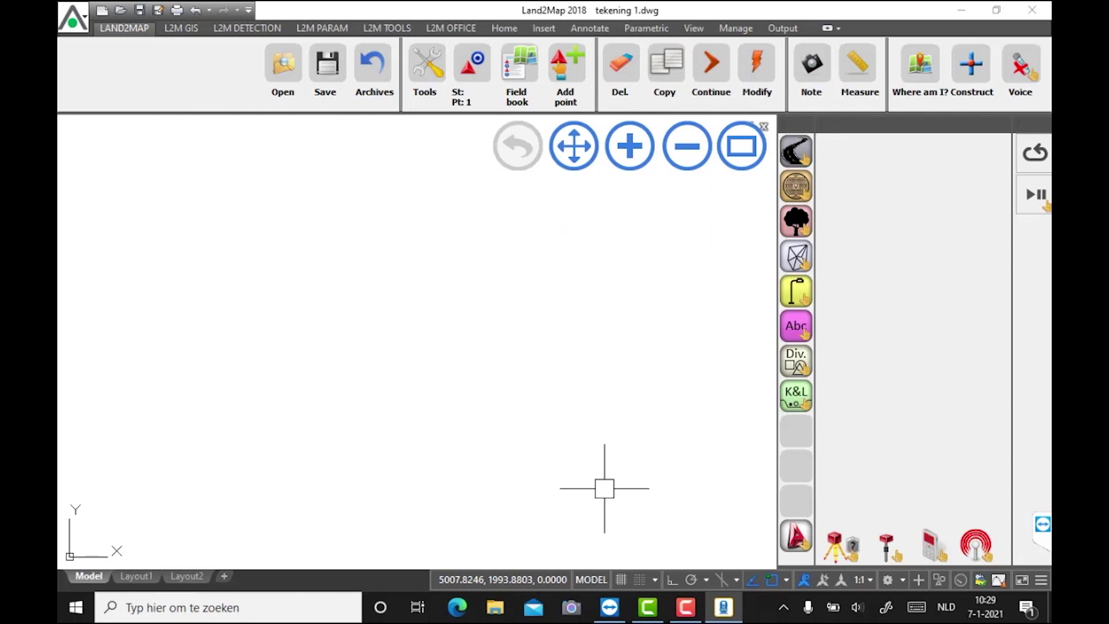
Create a layer named L2M-Waterwerken in the layer properties and assign it a different colour
left_click(503, 28)
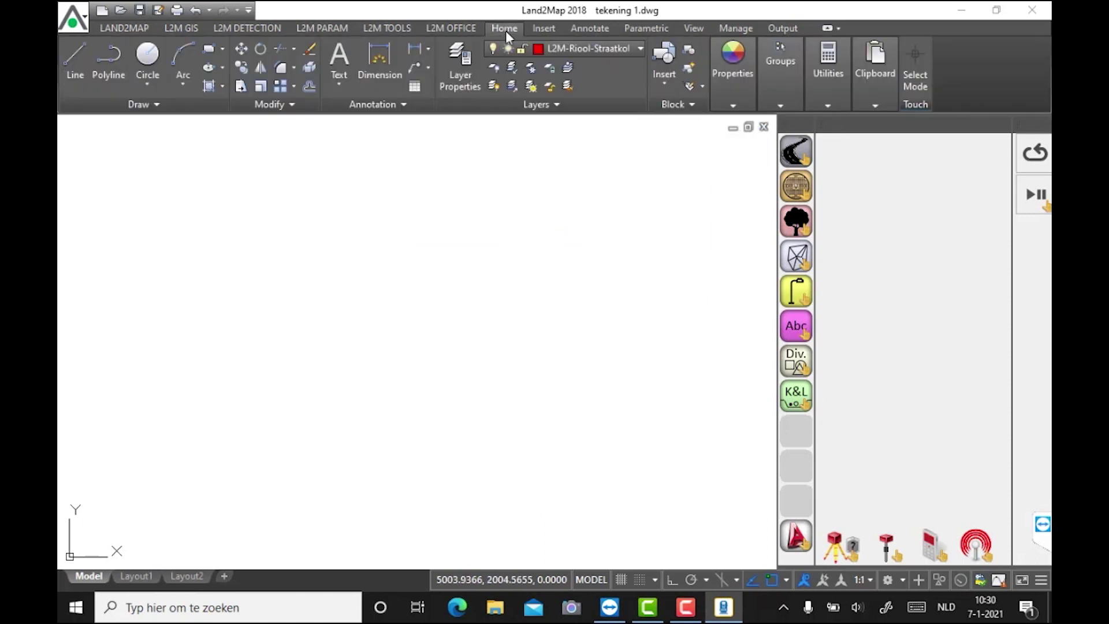
left_click(460, 58)
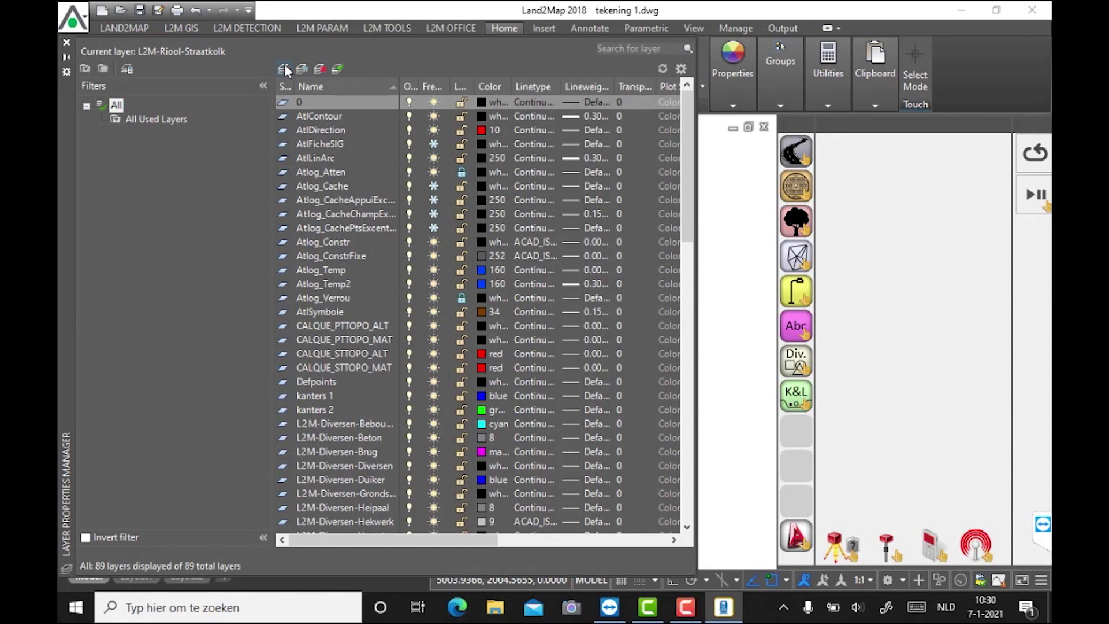
left_click(283, 69)
type("L2M-Waterwerken")
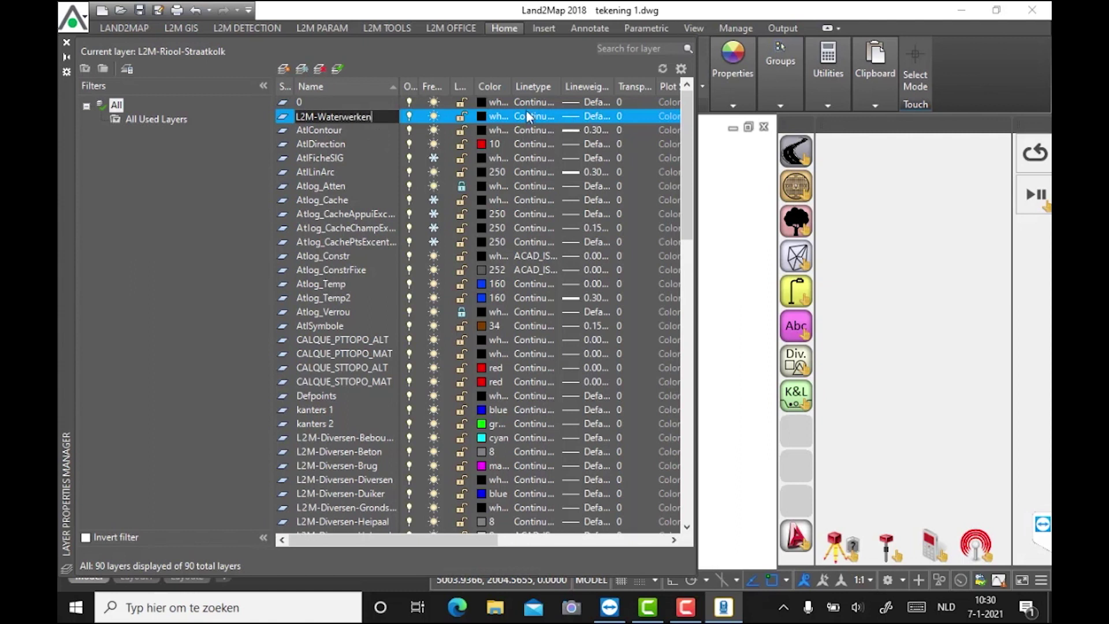
left_click(483, 116)
left_click(482, 117)
left_click(229, 327)
left_click(274, 414)
Add the layers L2M-Waterwerken-Da and L2M-Waterwerken-Maquet and close the layer properties
left_click(283, 69)
type("L2M-Waterwerken-Da")
key("Return")
left_click(285, 68)
type("L2M-Waterwerken-Maquet")
key("Return")
left_click(67, 42)
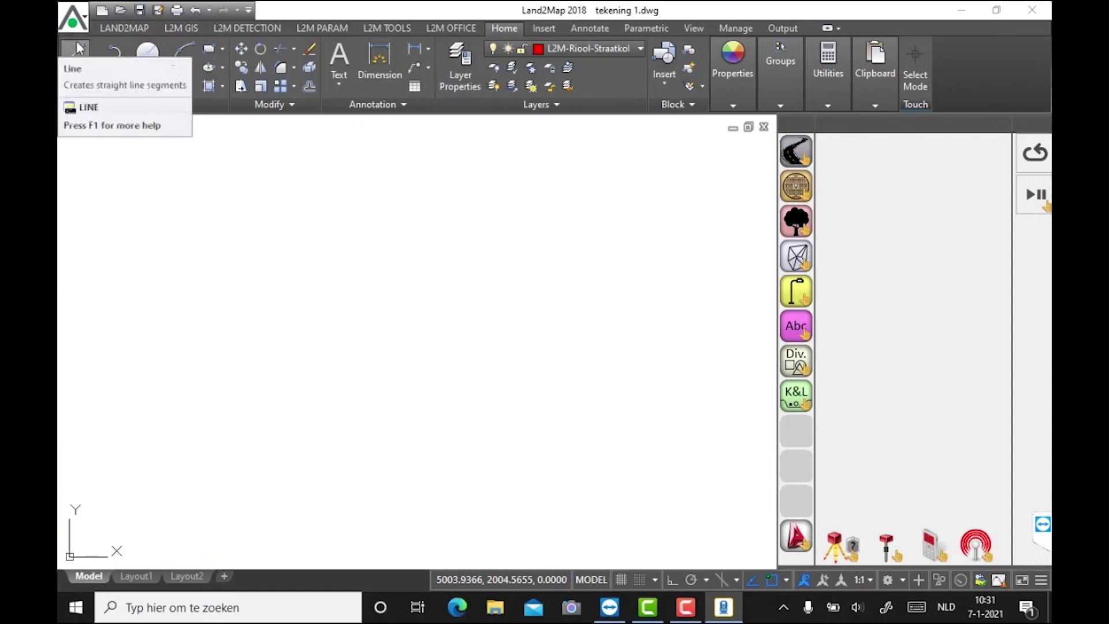
Start saving the drawing as a Land2Map Drawing Template (*.dwt) in C:\Atlog\Land2Map\Theme\Client\Visser theme nieuw
left_click(157, 9)
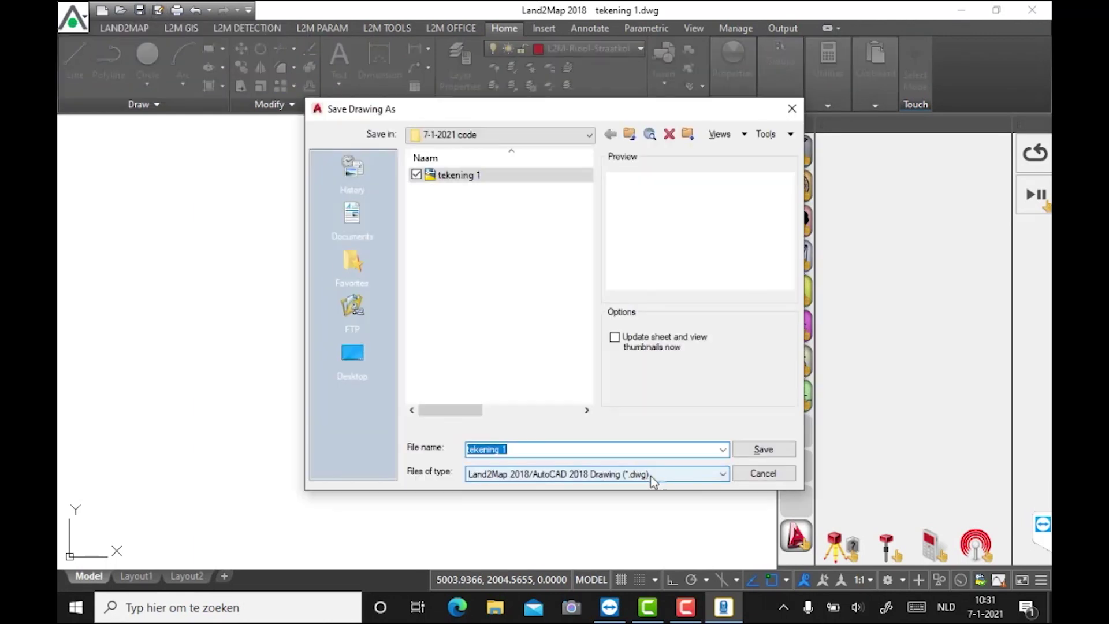
left_click(722, 474)
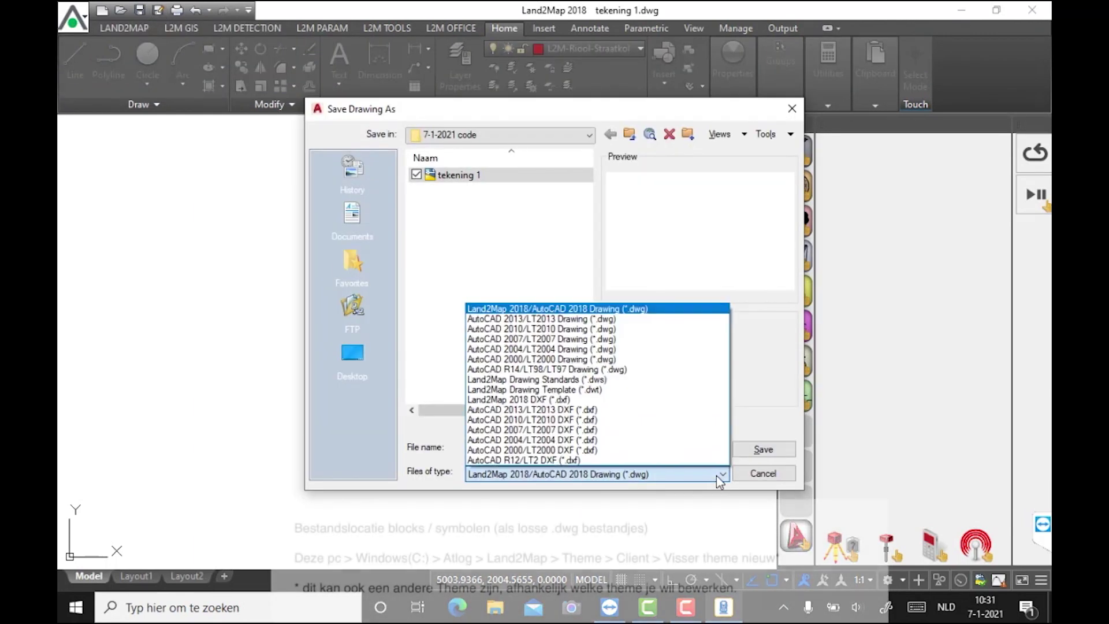
left_click(648, 390)
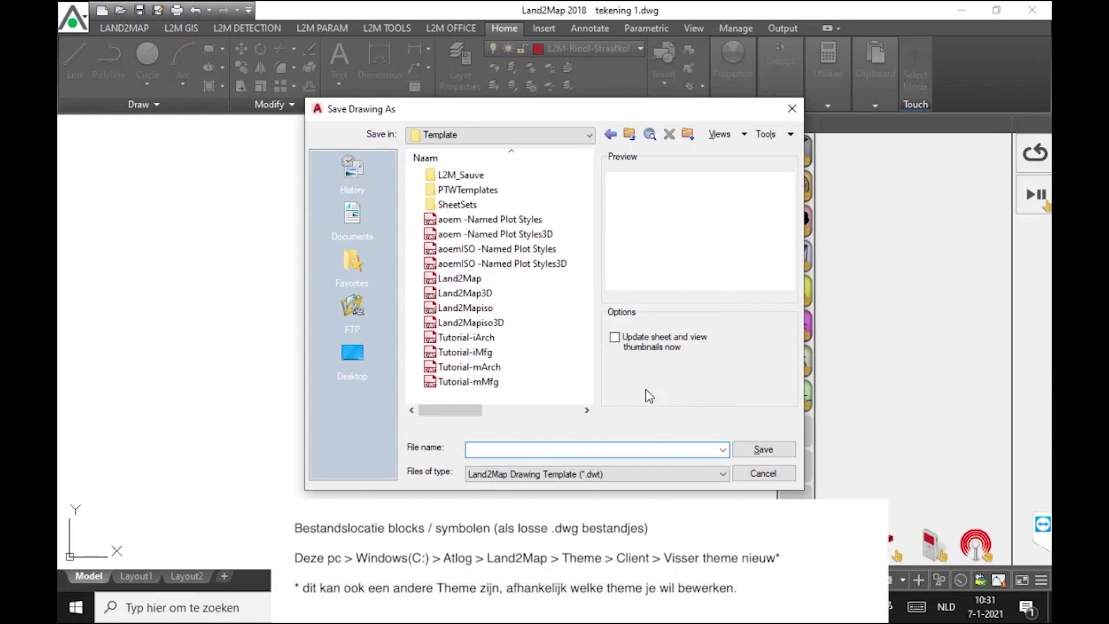
left_click(581, 138)
left_click(504, 175)
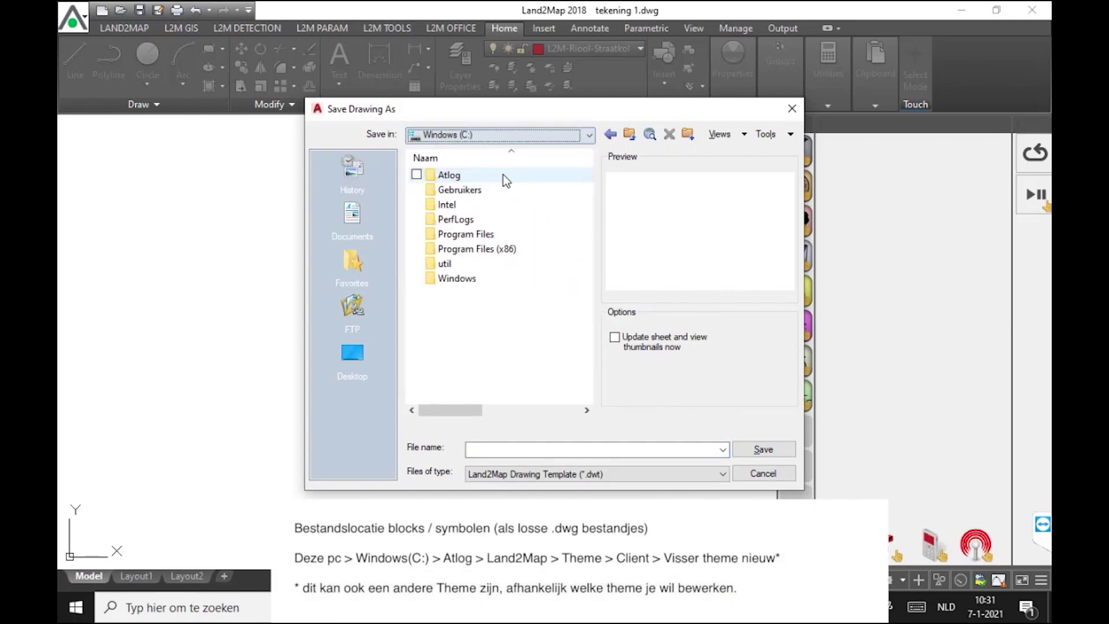
double_click(461, 176)
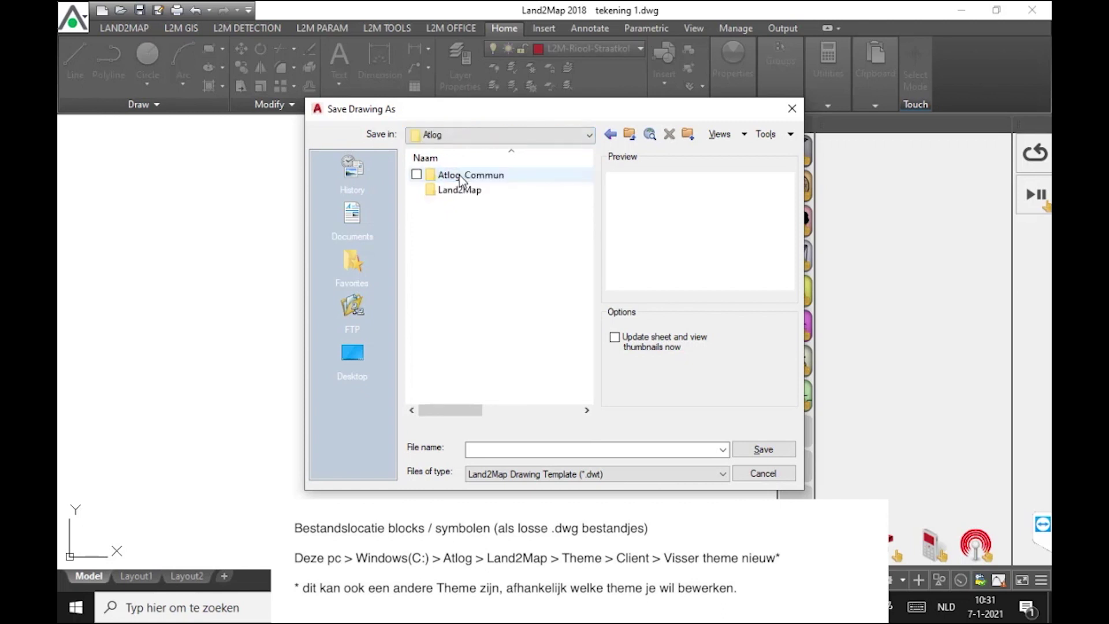
double_click(460, 190)
double_click(449, 310)
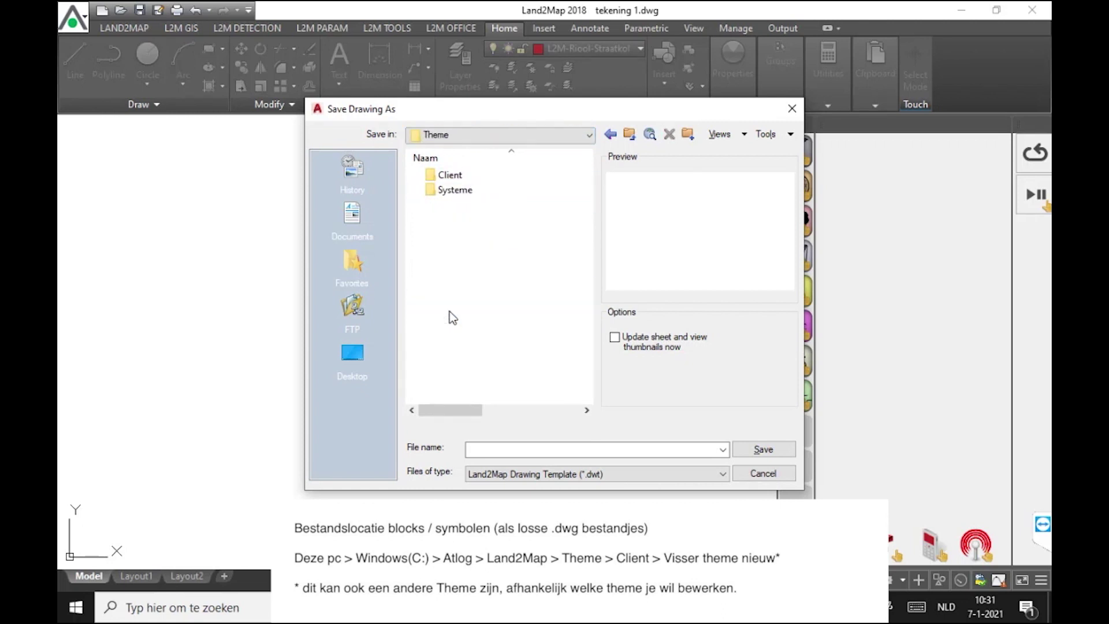
left_click(471, 176)
double_click(471, 175)
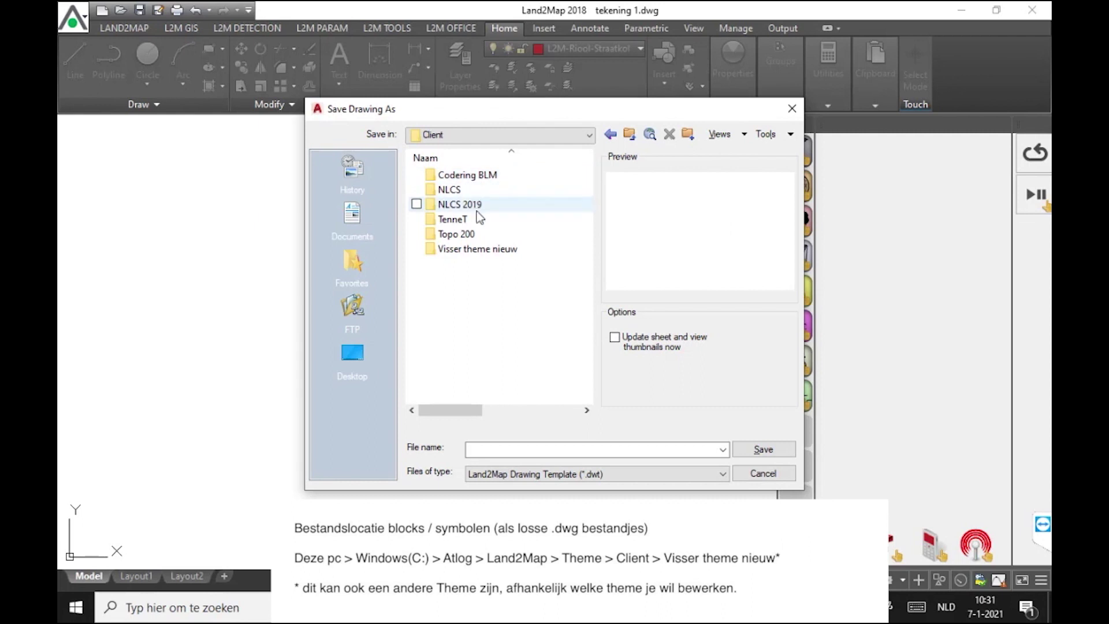
double_click(539, 250)
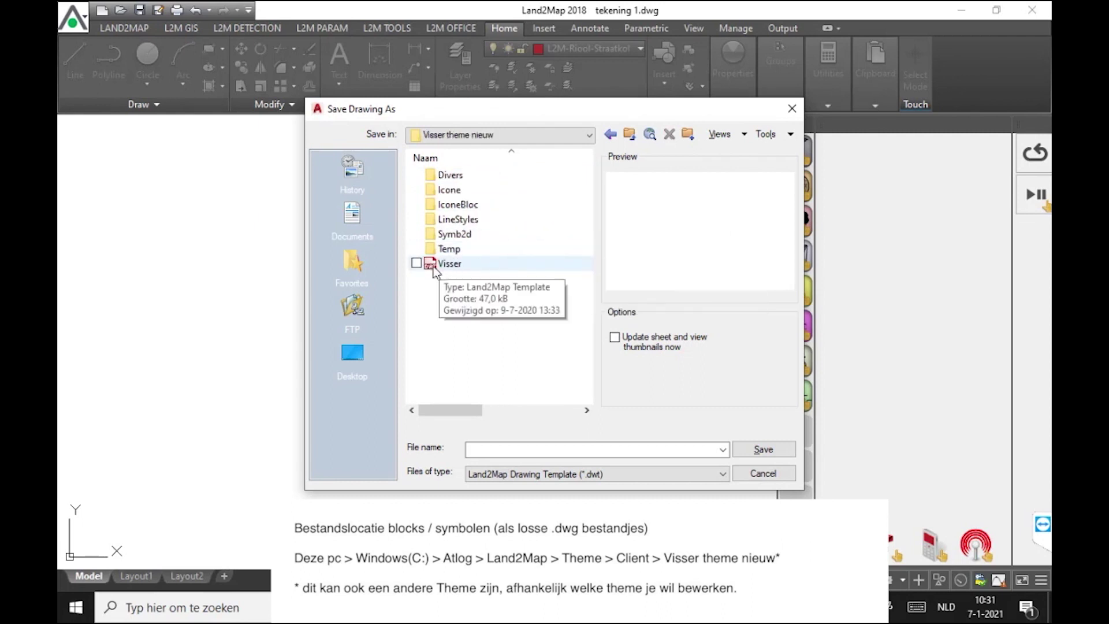
Overwrite the existing Visser template with this drawing and accept the metric template options
left_click(456, 265)
left_click(786, 452)
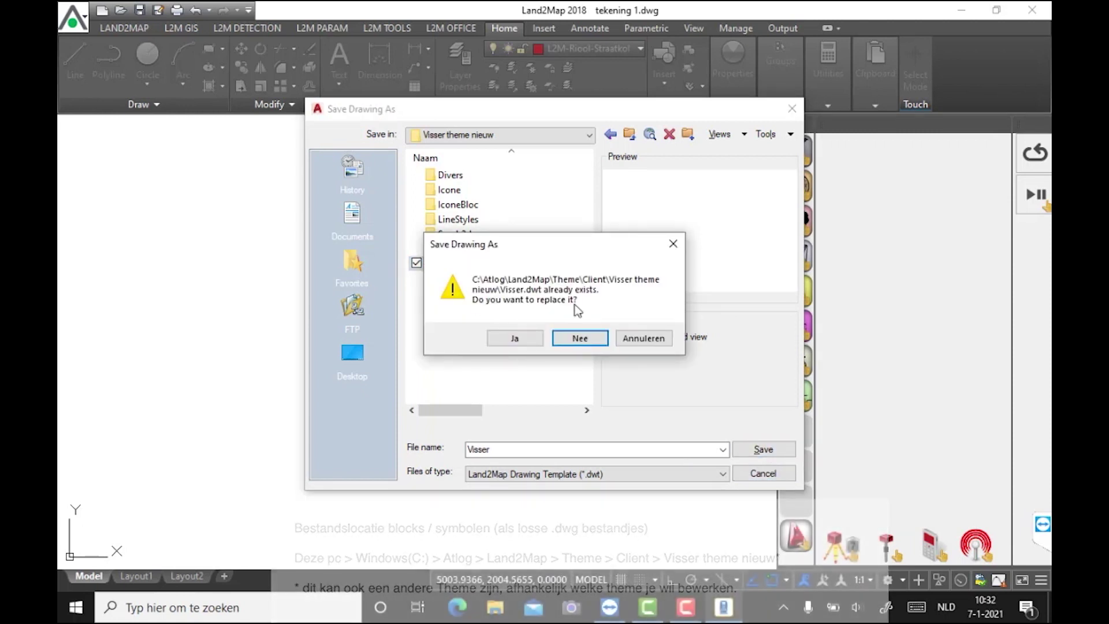
left_click(519, 342)
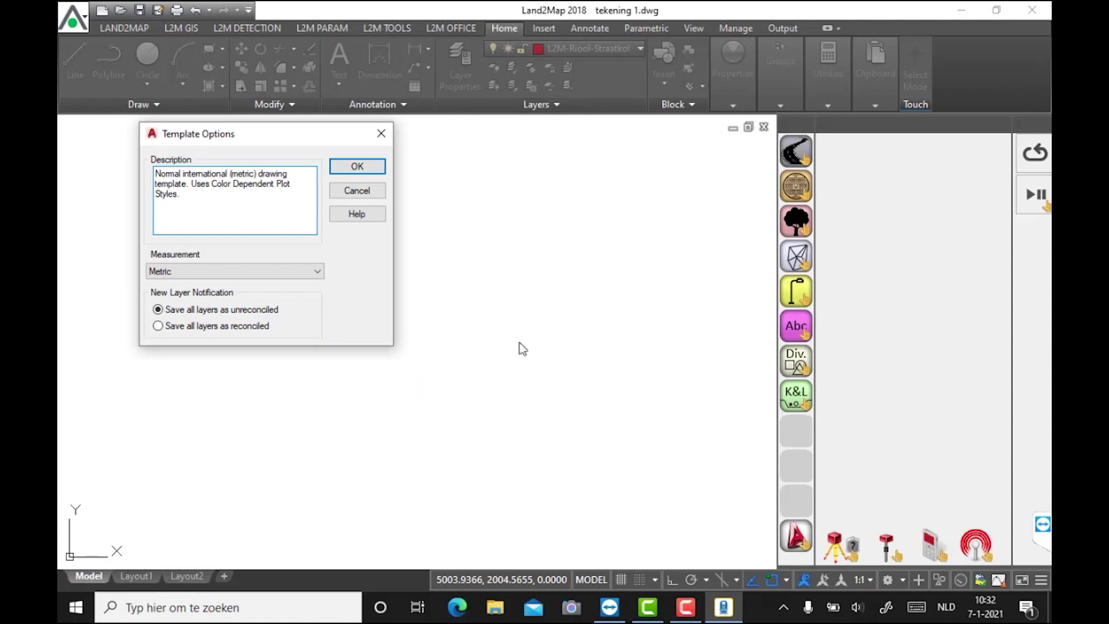
left_click(357, 167)
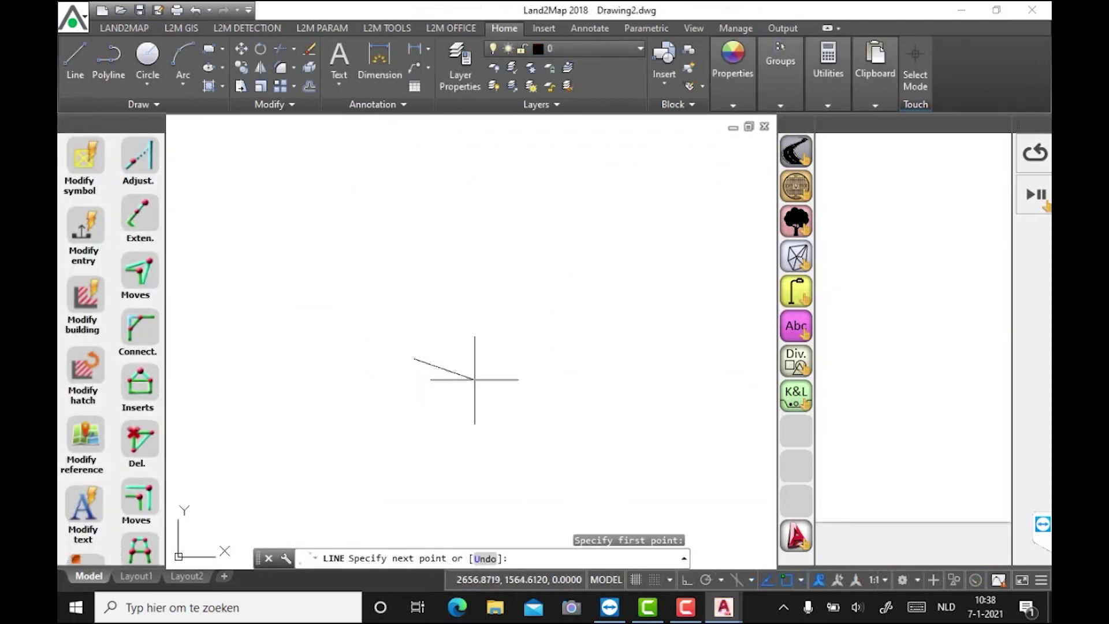
Draw a closed square with 0.3 unit sides from orthogonal line segments in the new drawing
key("F8")
type(".3")
key("Return")
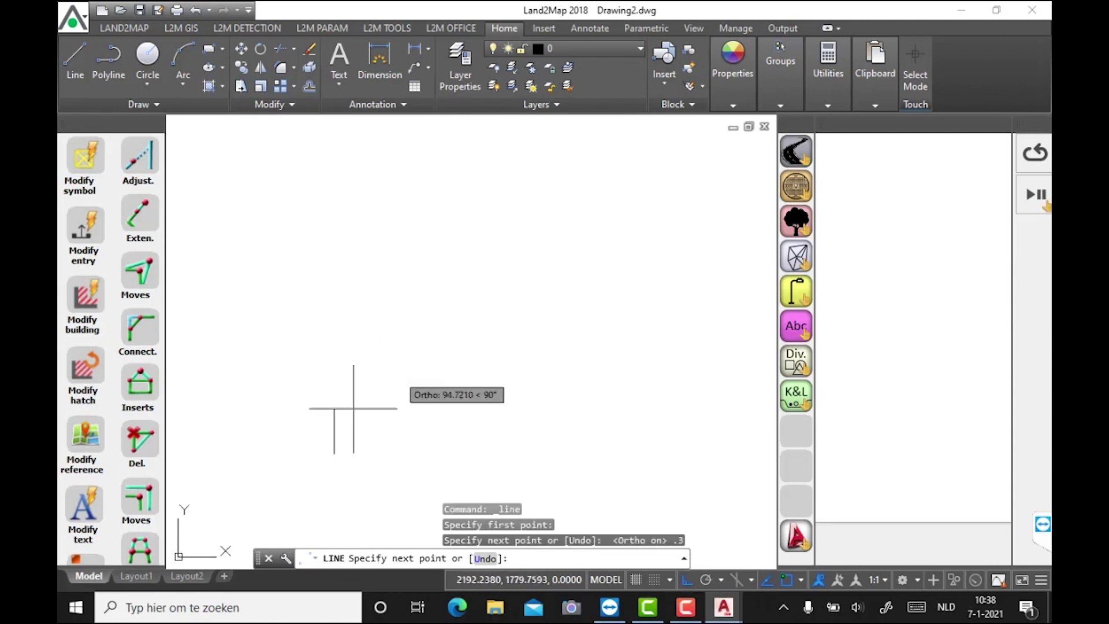
scroll(387, 335, "down", 3)
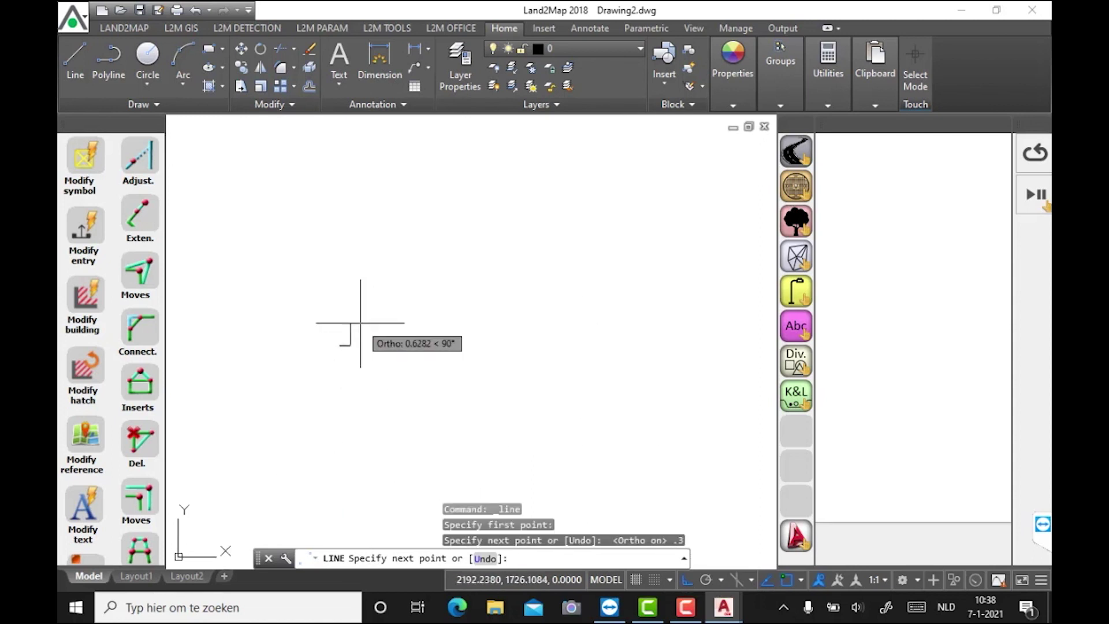
type(".3")
key("Return")
type(".3")
key("Return")
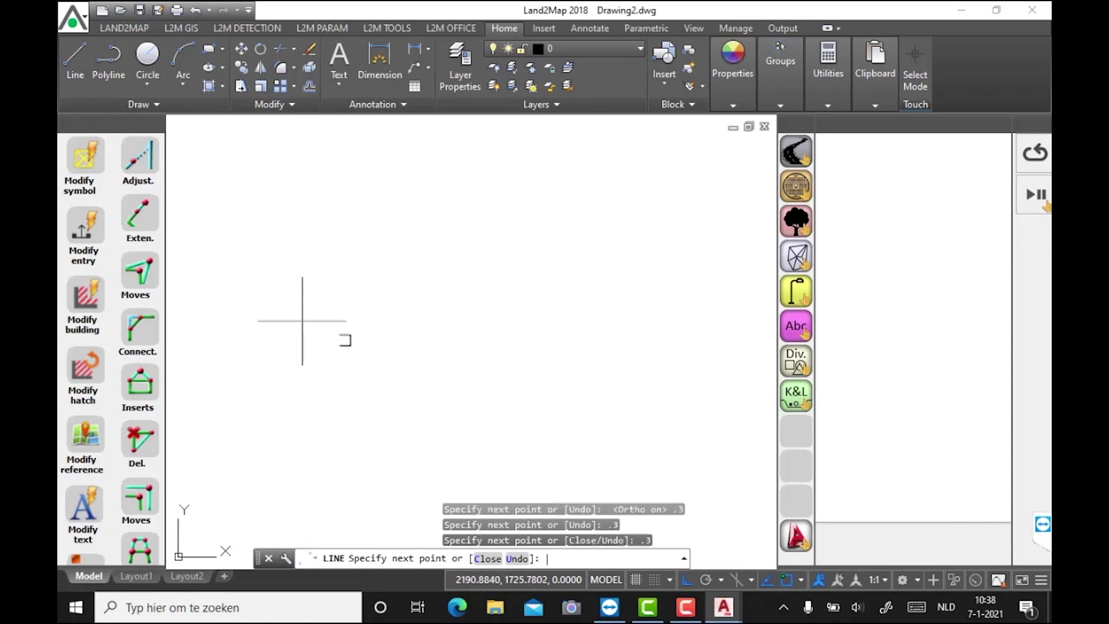
type("c")
key("Return")
scroll(339, 349, "up", 8)
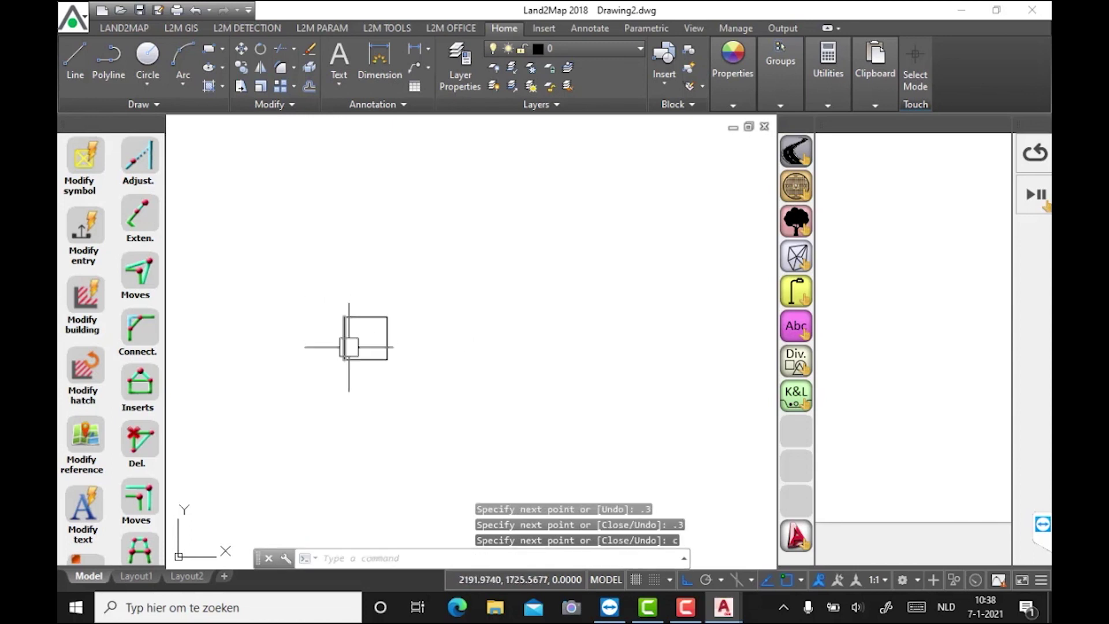
Draw a diagonal line across the square and centre a small circle on the diagonal's midpoint
left_click(76, 58)
left_click(463, 345)
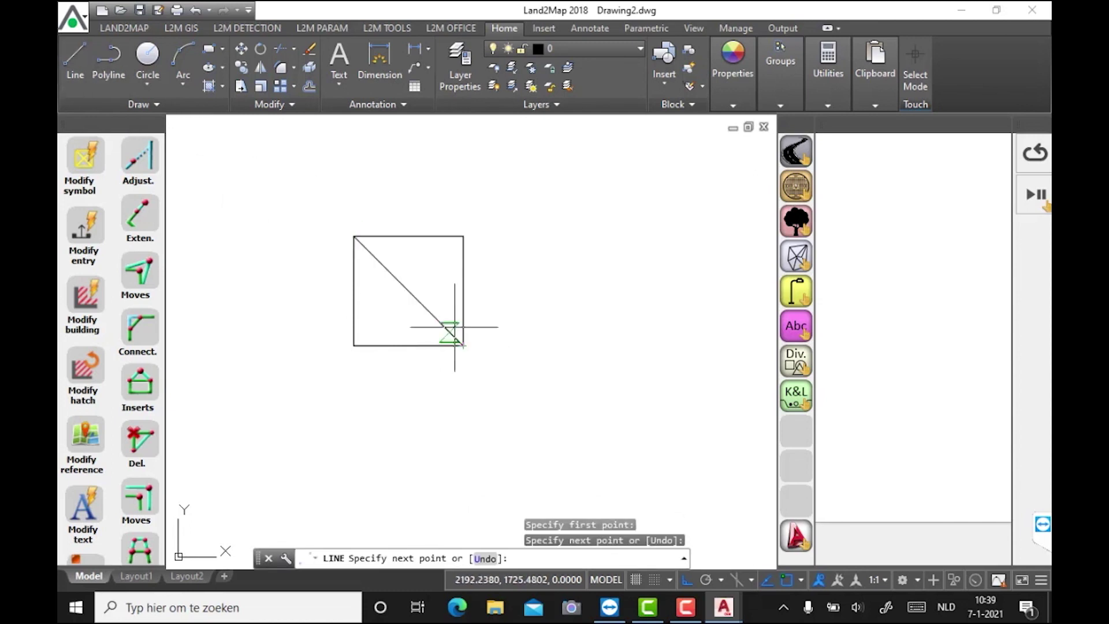
left_click(147, 58)
left_click(408, 291)
scroll(406, 289, "up", 4)
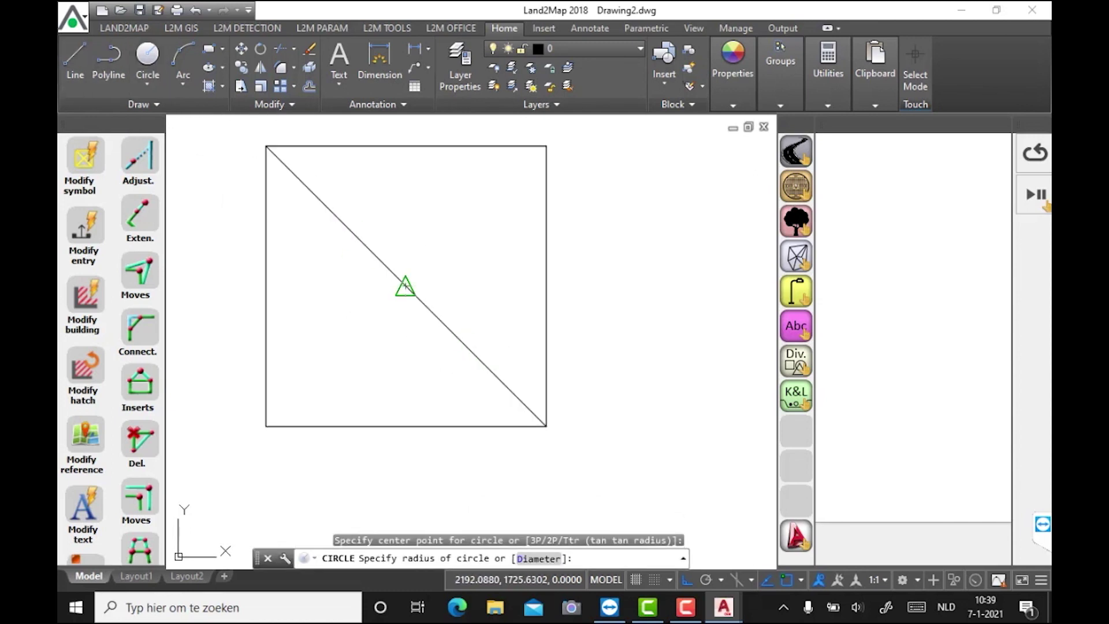
left_click(432, 277)
Delete the diagonal helper line from the square, keeping the centred circle
left_click(375, 256)
key("Delete")
middle_click(455, 257)
middle_click(455, 258)
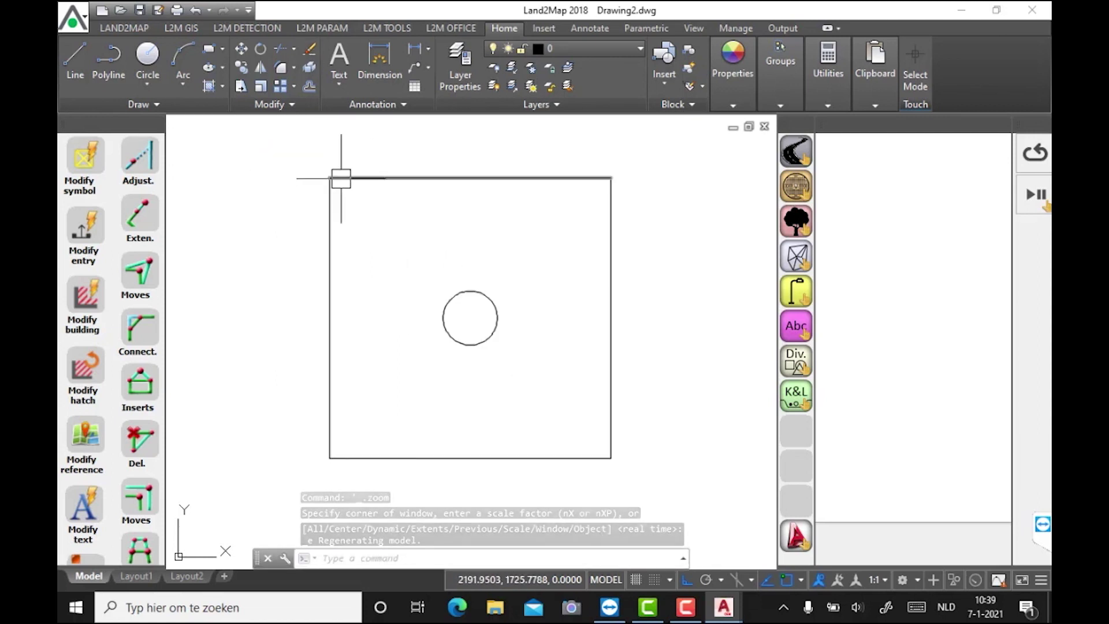
Start saving the symbol drawing under a new name in C:\Atlog\Land2Map\Theme\Client\Visser theme nieuw\Symb2d
left_click(158, 10)
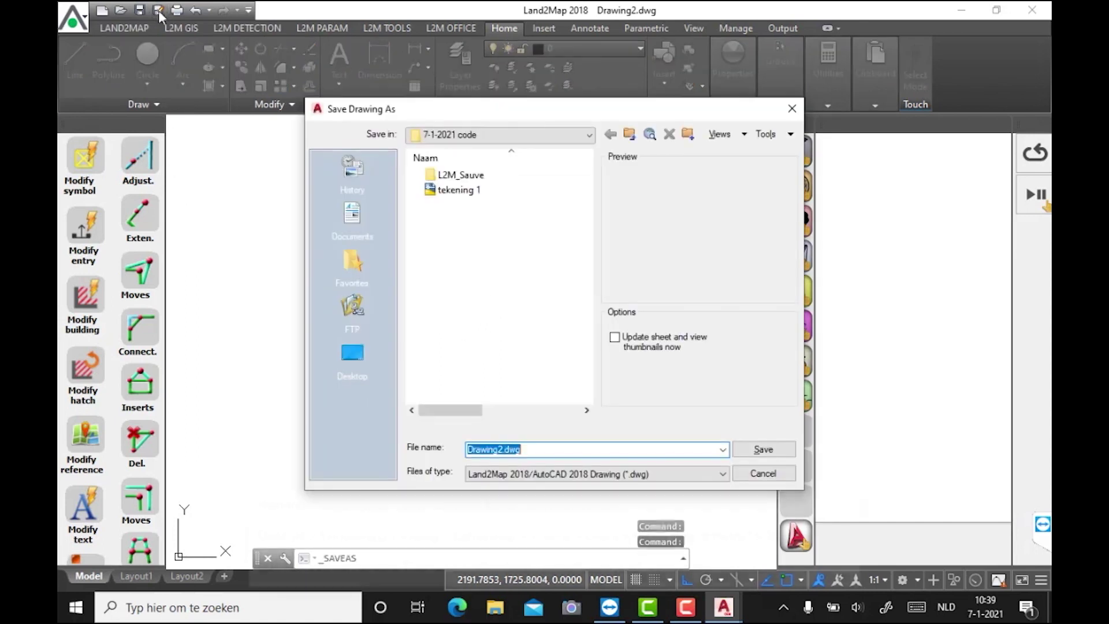
left_click(540, 131)
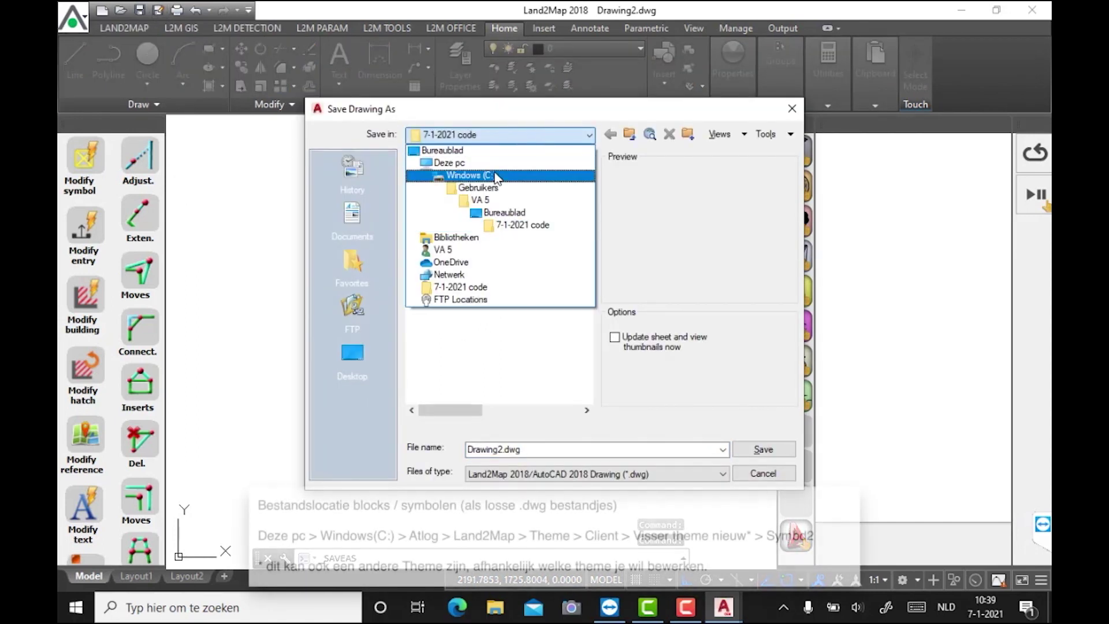
left_click(462, 175)
double_click(457, 176)
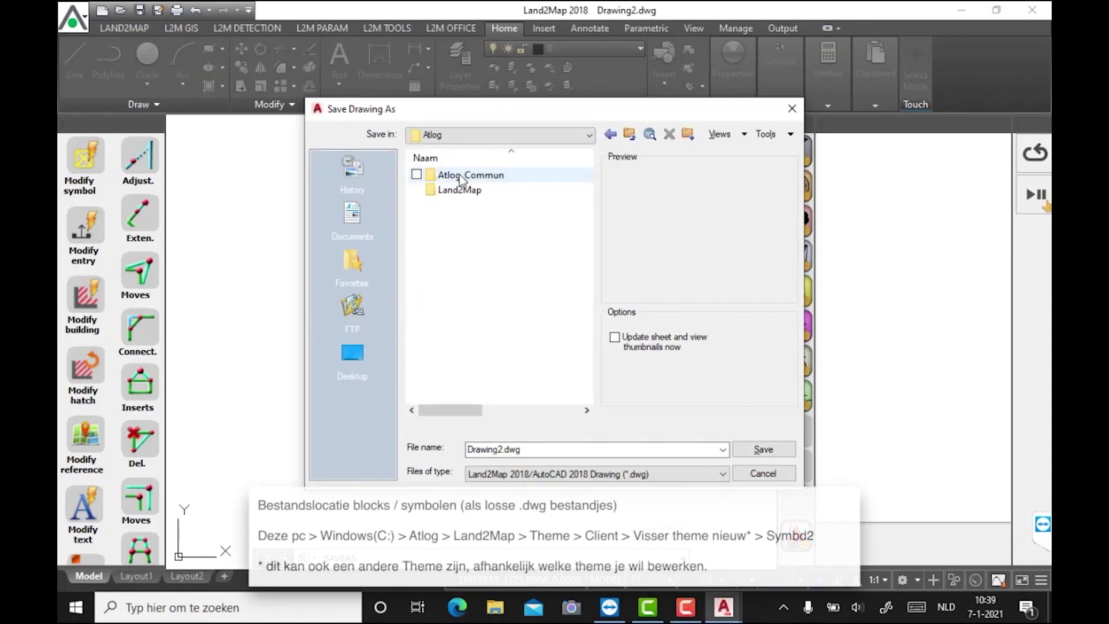
double_click(496, 189)
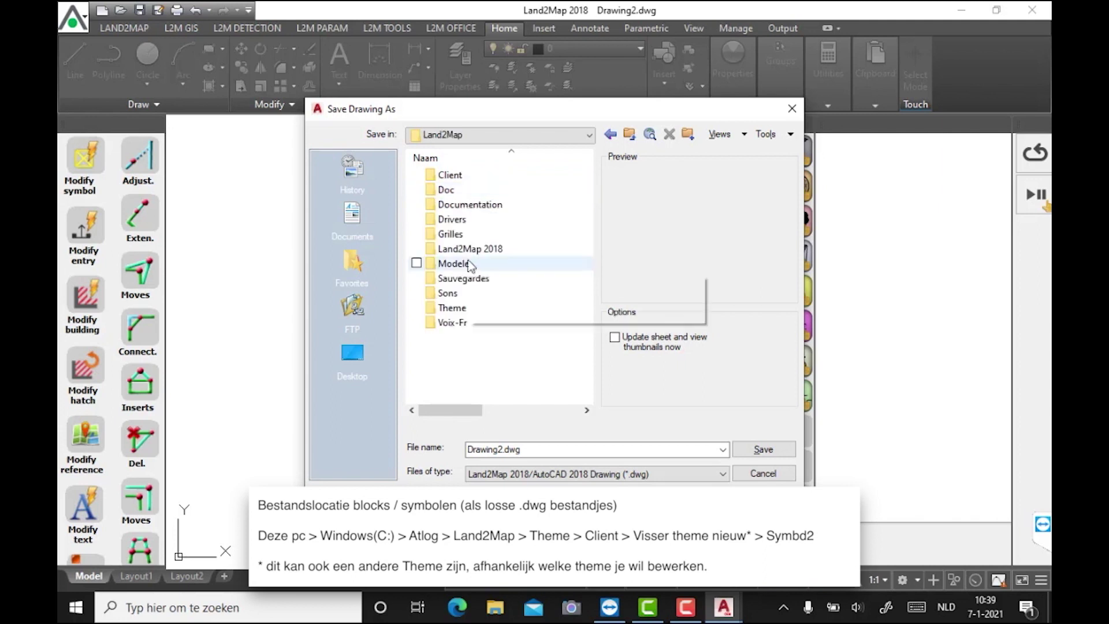
double_click(460, 310)
double_click(465, 175)
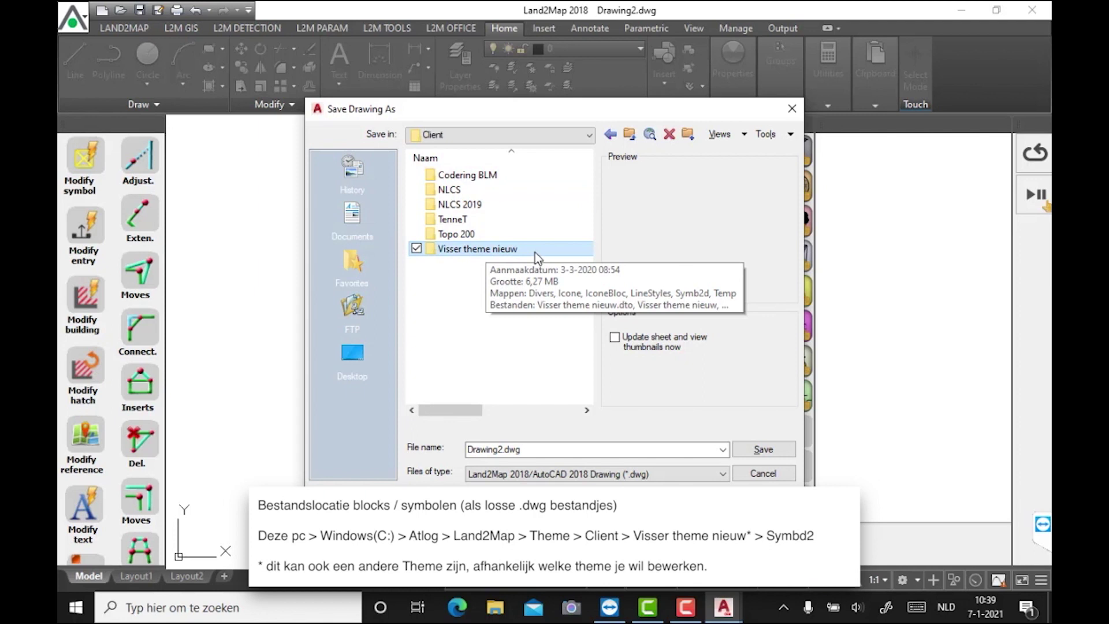
double_click(534, 252)
left_click(512, 238)
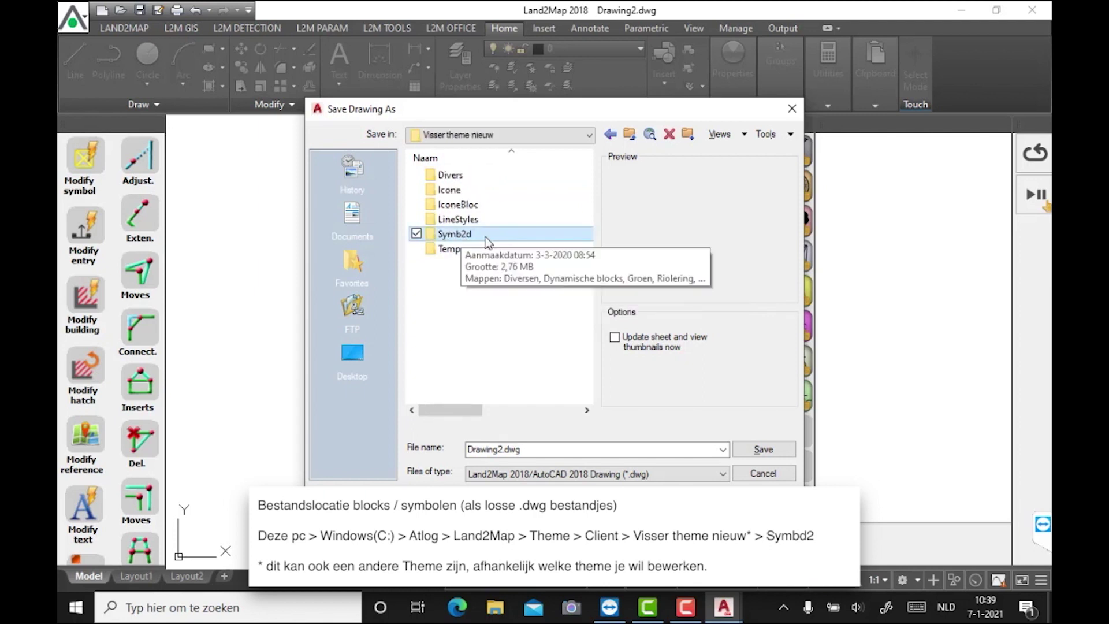
double_click(518, 235)
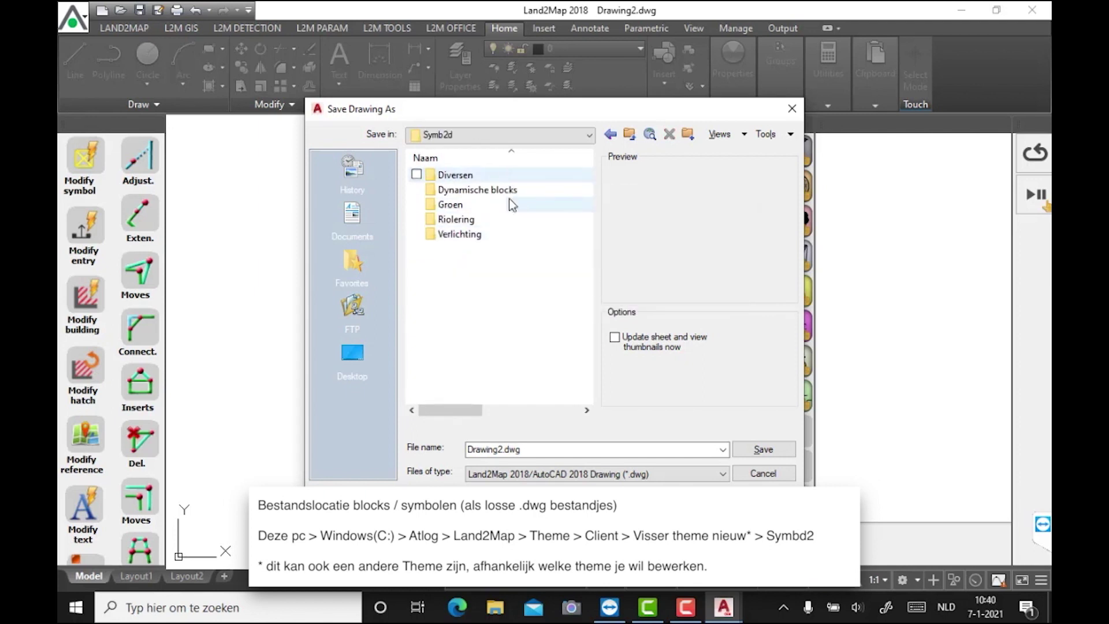
Create a folder named Waterwerken inside Symb2d and save the symbol drawing in it as Meerpaal
right_click(494, 281)
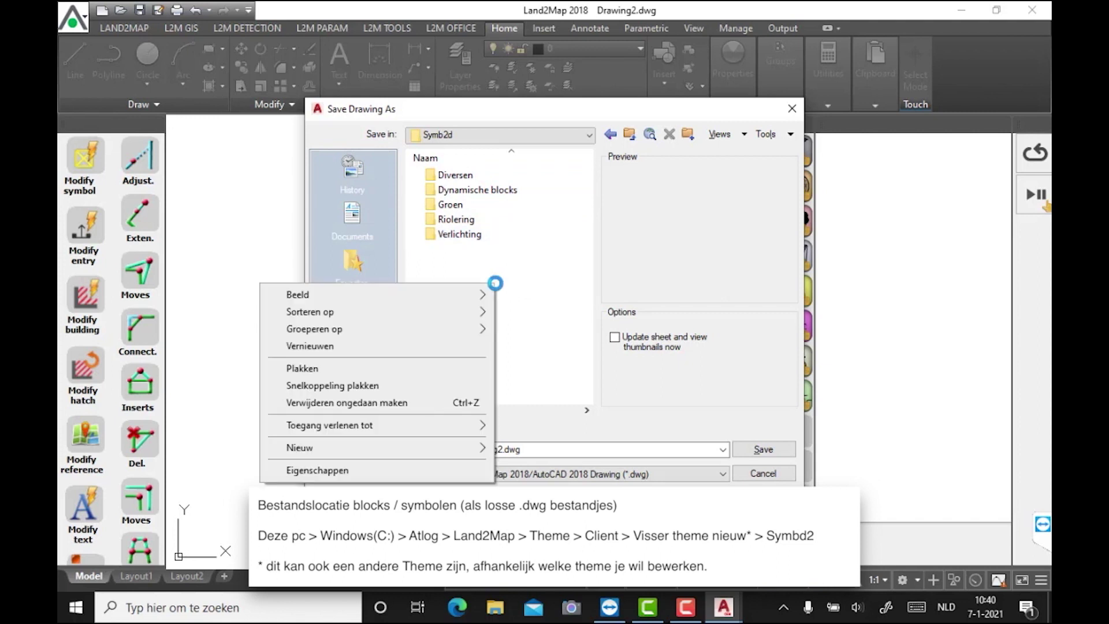
mouse_move(317, 461)
left_click(564, 250)
type("Waterwerken")
key("Return")
double_click(515, 249)
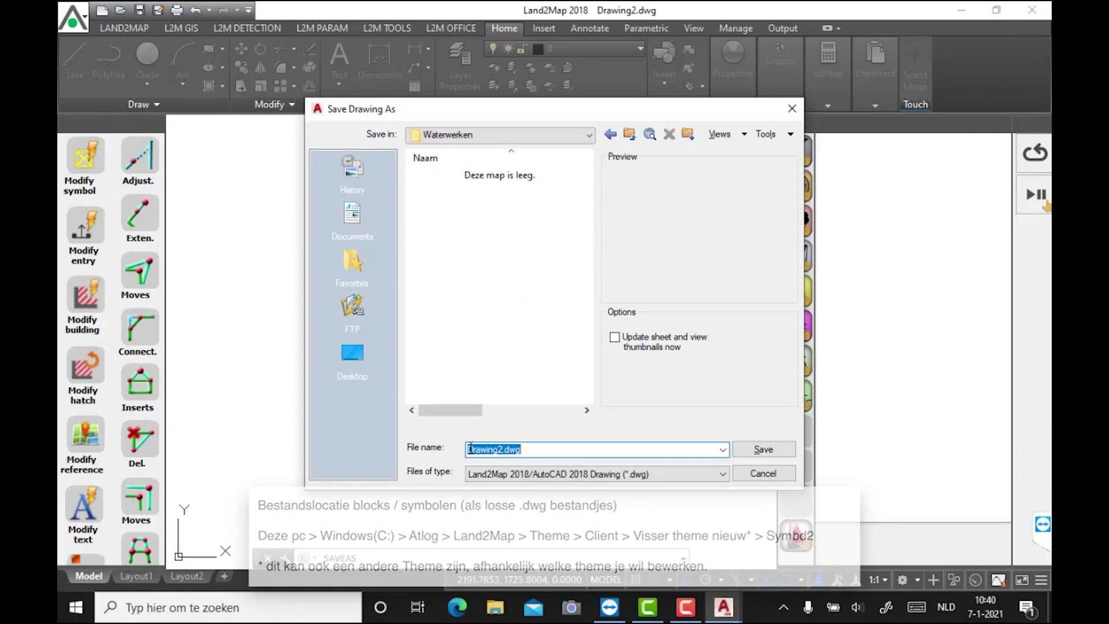
type("Meerpaal")
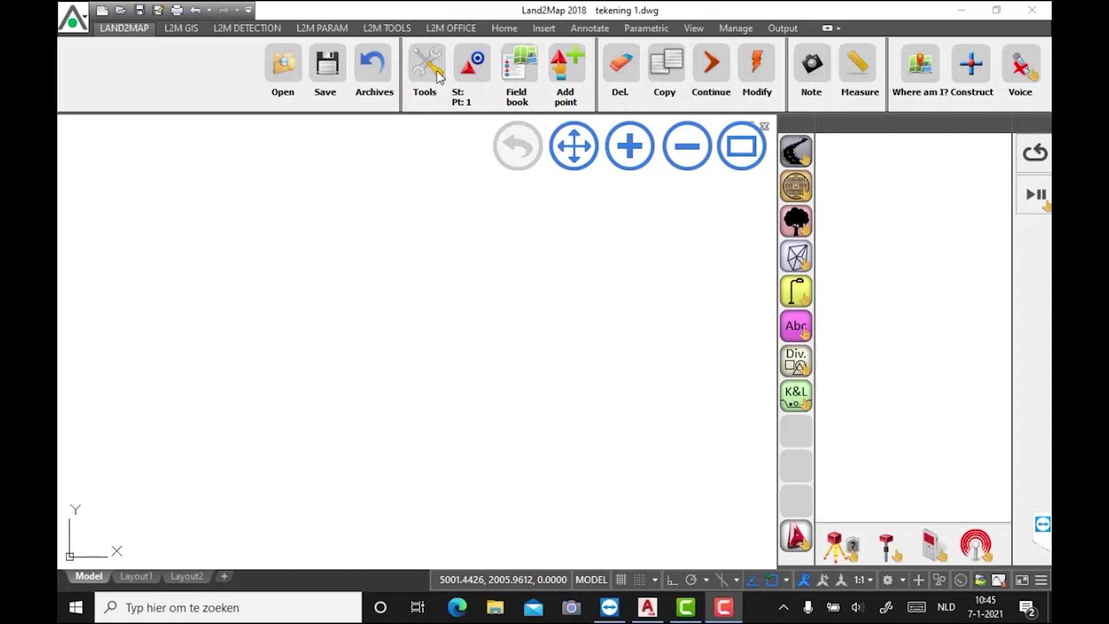
In tekening 1, open the general settings of the theme Client\Visser theme nieuw and show its linear objects
left_click(438, 75)
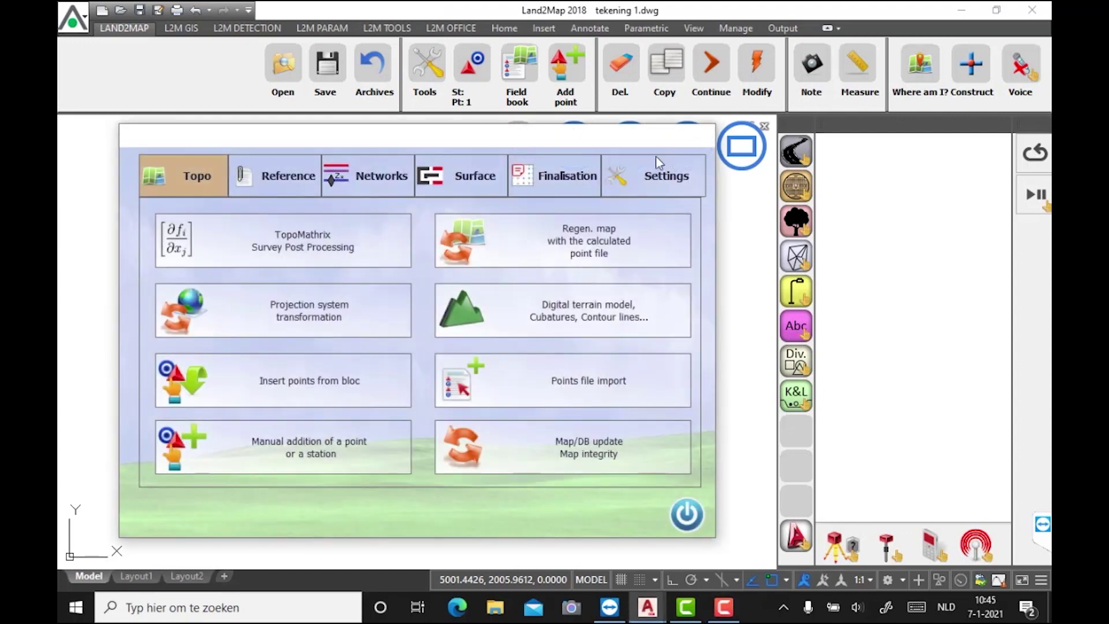
left_click(691, 190)
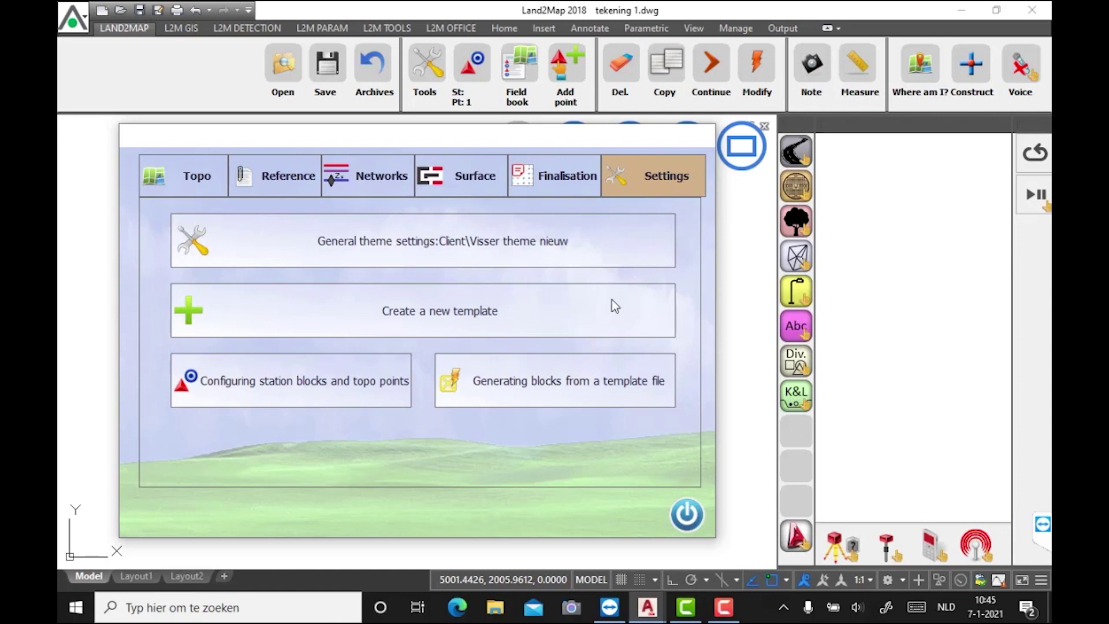
left_click(619, 249)
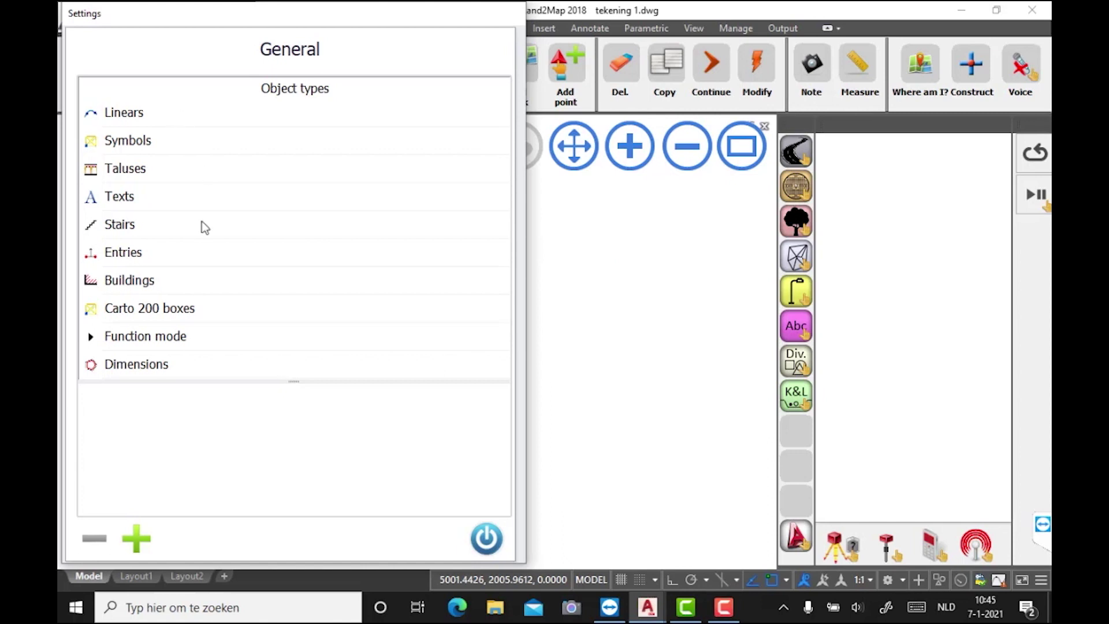
left_click(150, 116)
left_click_drag(504, 119, 506, 167)
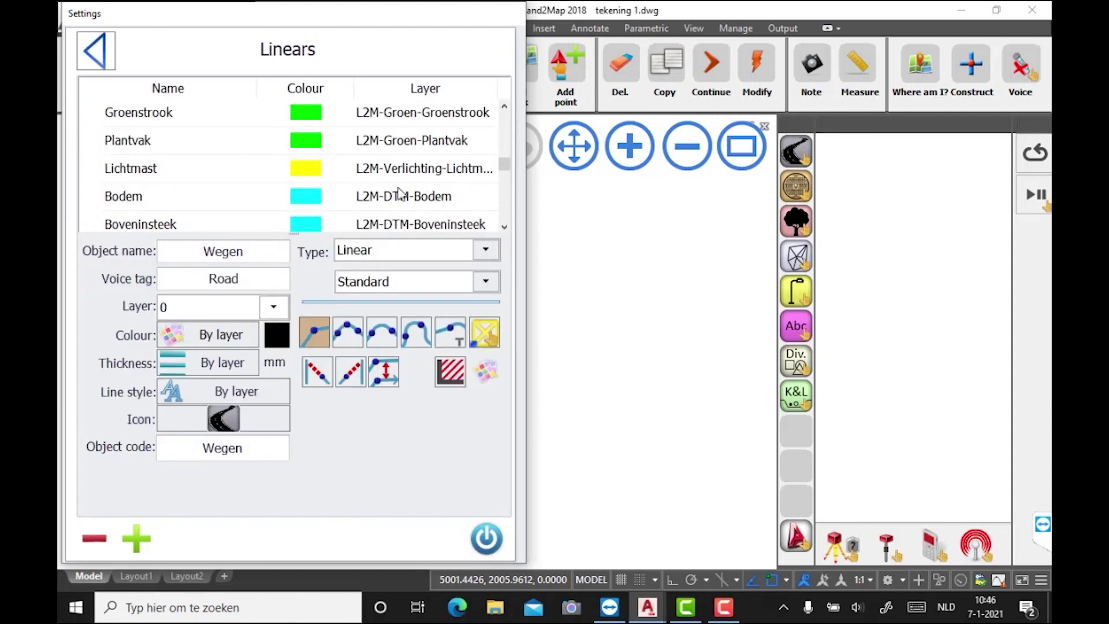
Create a new linear object named Waterwerken with an empty voice tag on layer L2M-Waterwerken
left_click(131, 538)
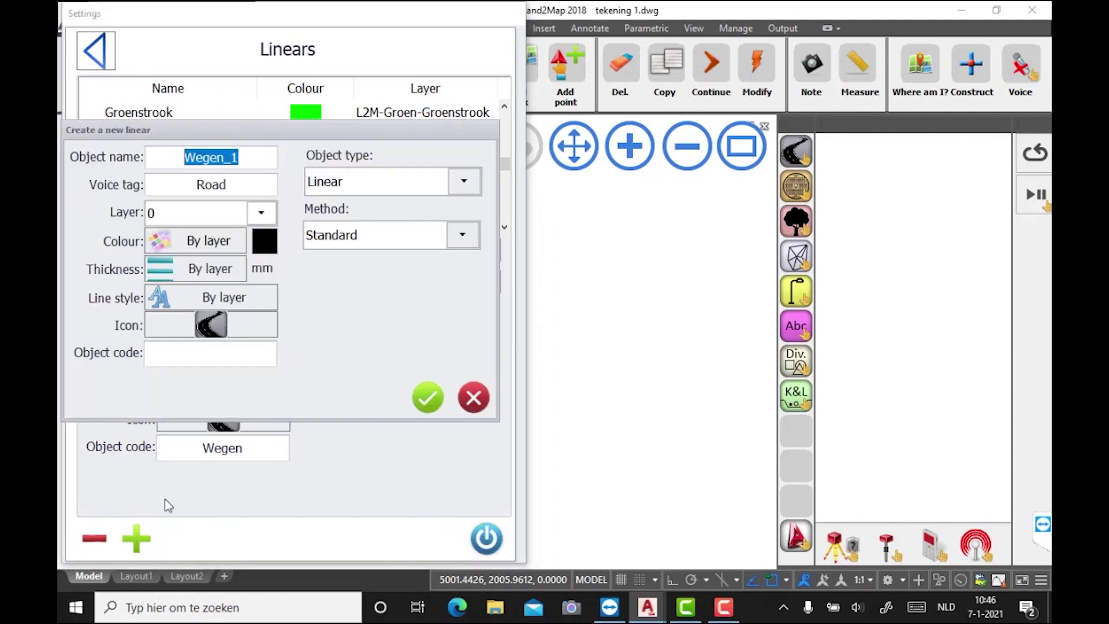
type("Waterwerken")
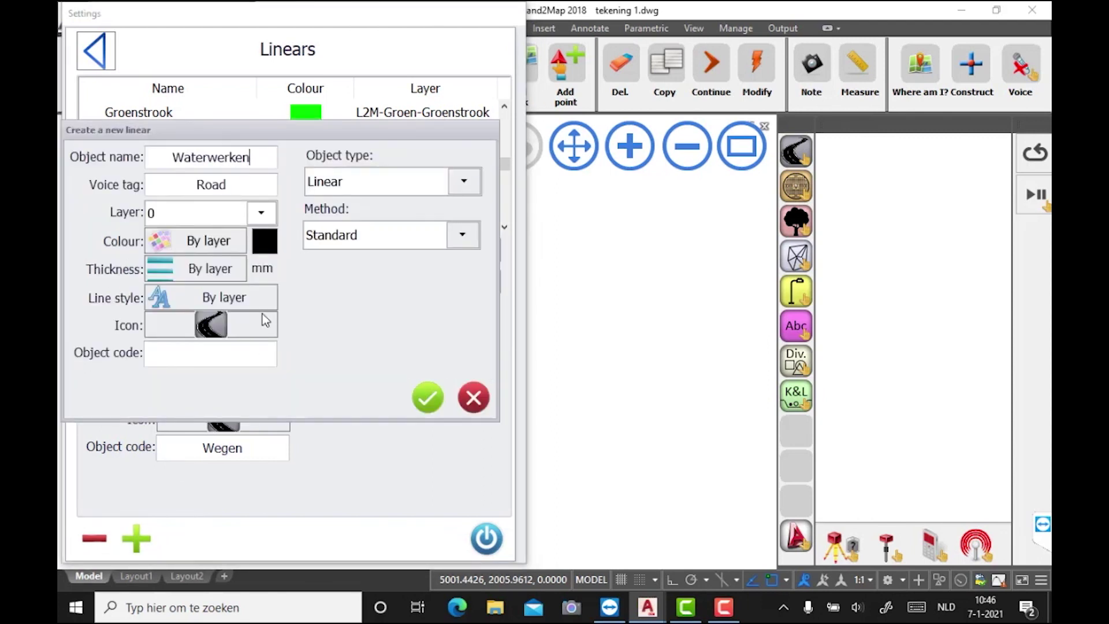
left_click_drag(235, 184, 182, 184)
key("BackSpace")
left_click(263, 216)
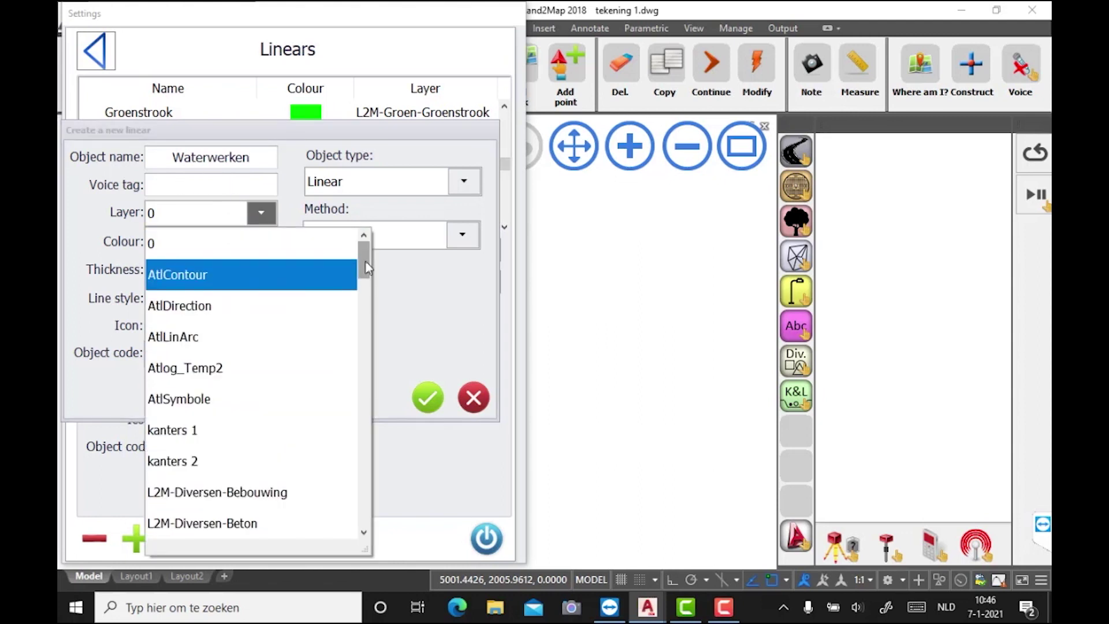
scroll(353, 356, "down", 5)
scroll(352, 355, "down", 10)
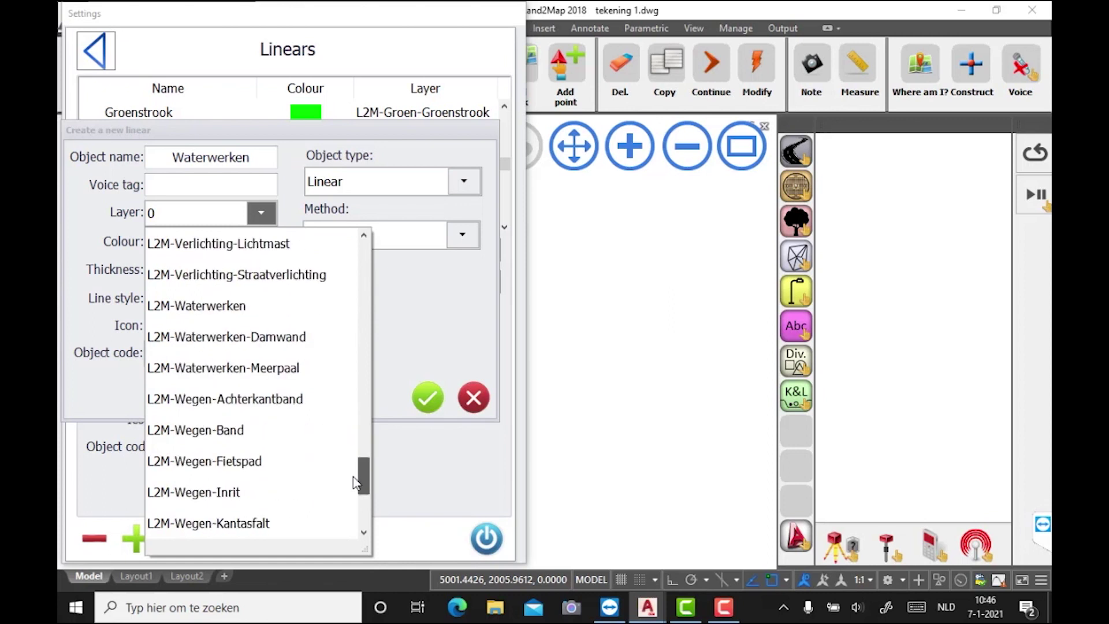
left_click(263, 311)
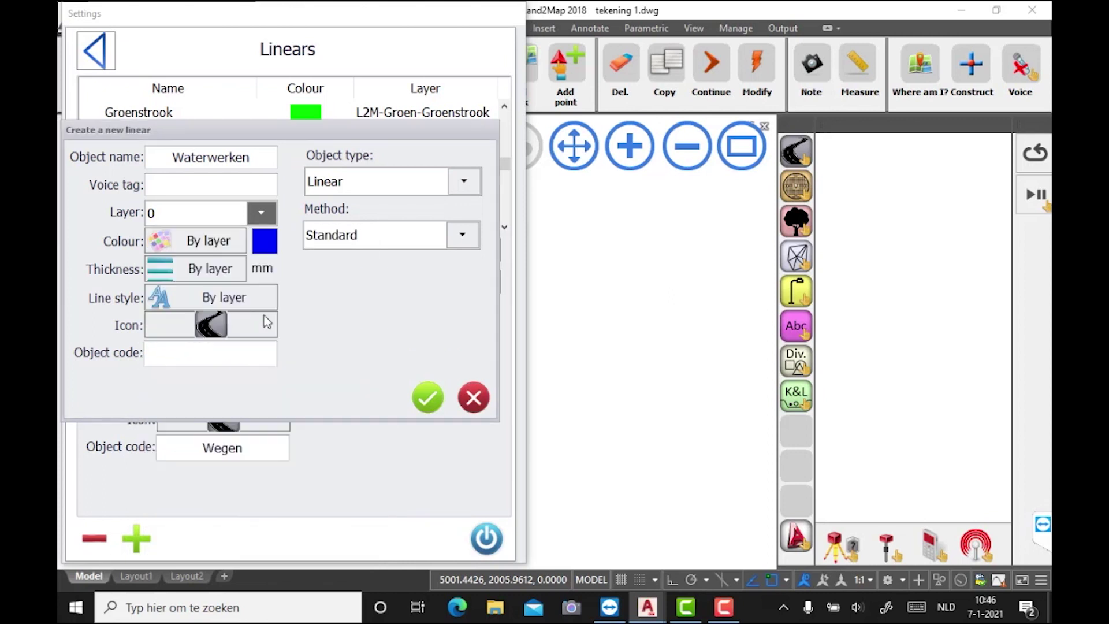
Give the Waterwerken linear the Water werken icon and assign the finished object to the empty main slot below K&L
left_click(212, 326)
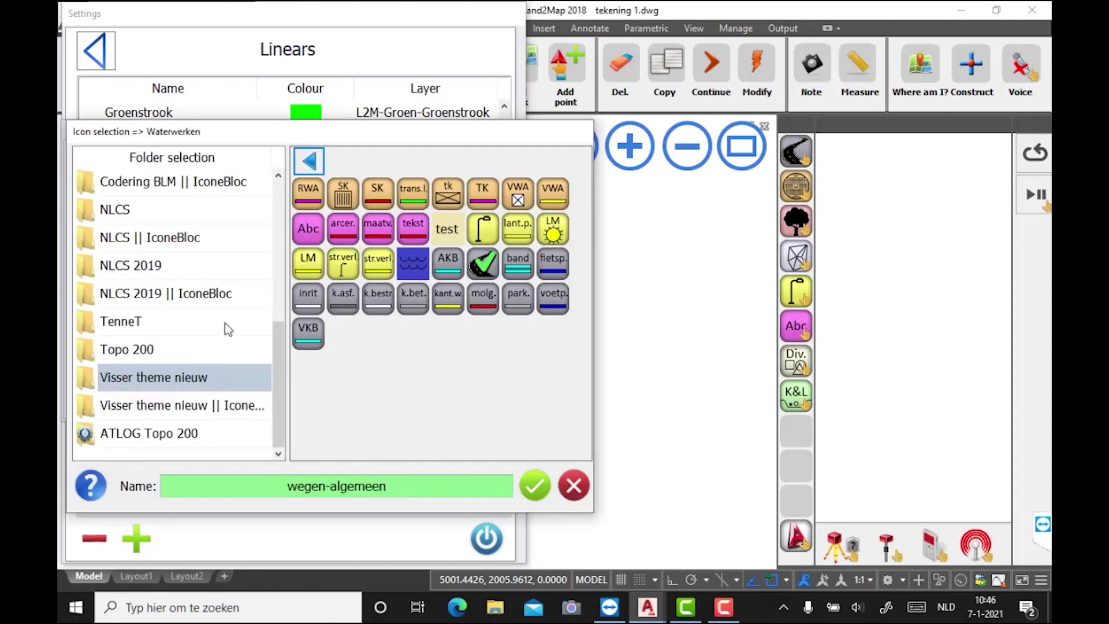
left_click(412, 268)
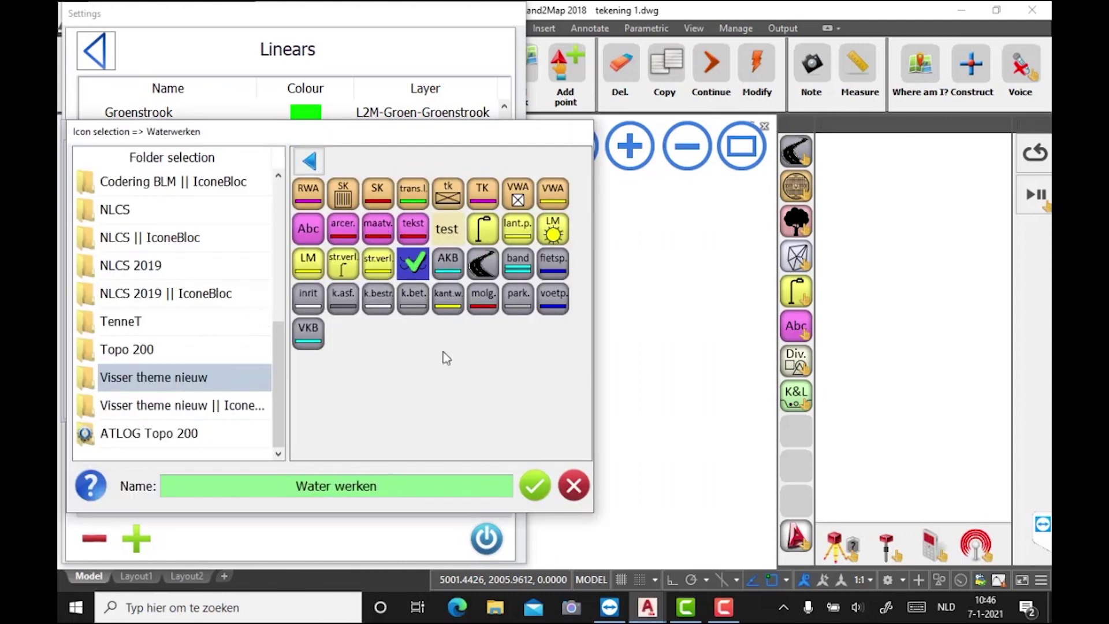
left_click(535, 485)
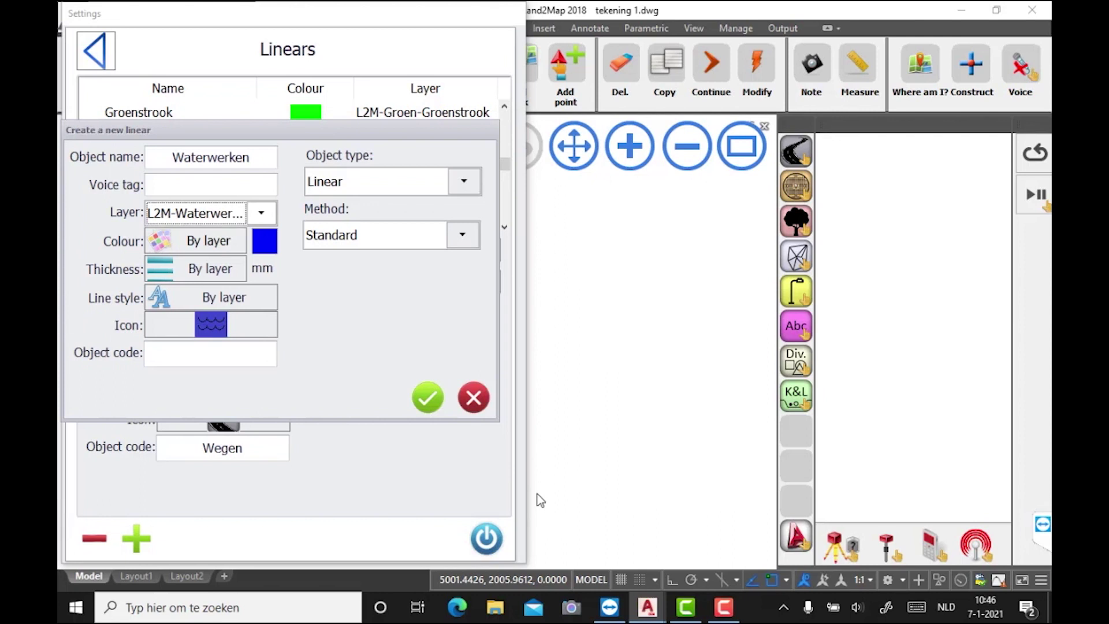
left_click(427, 397)
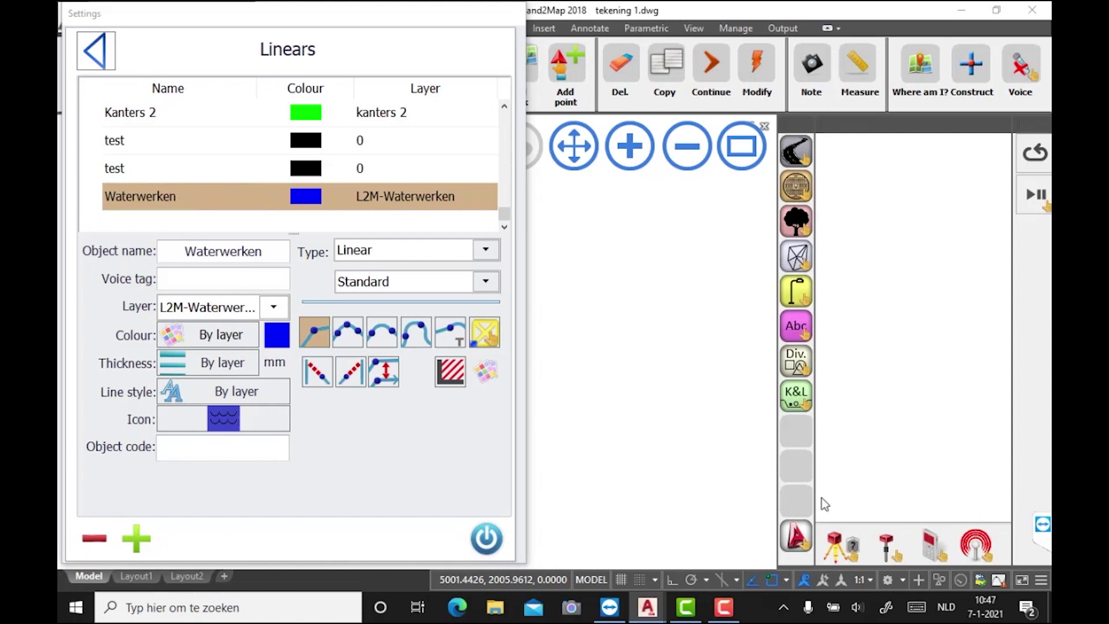
left_click(805, 435)
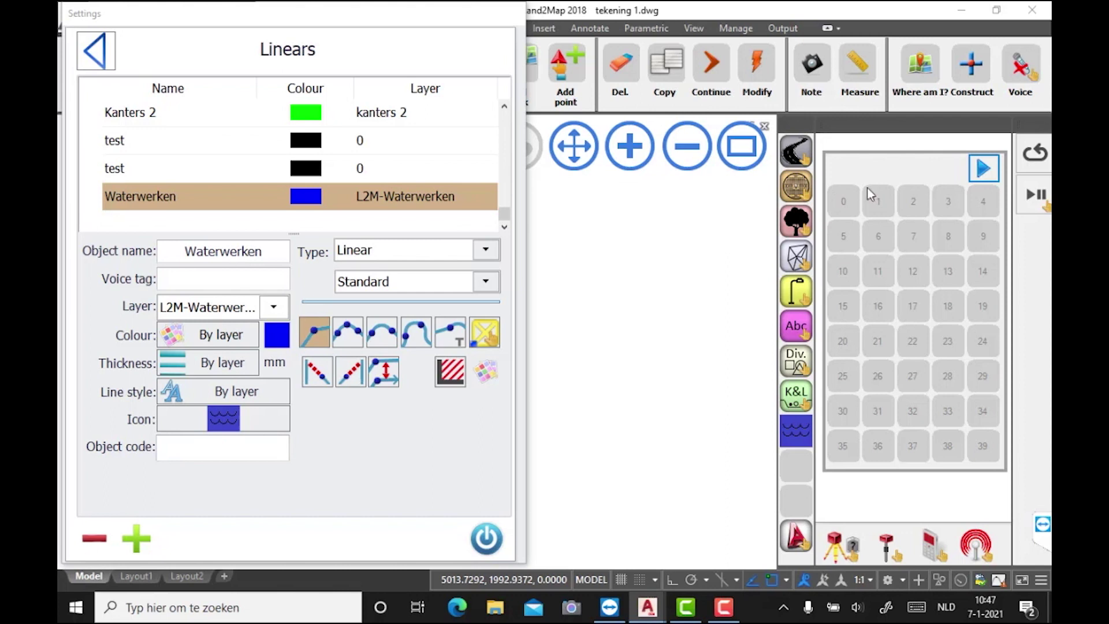
Create a new linear object named Damwand with object code Damwand on layer L2M-Waterwerken-Damwand
left_click(138, 541)
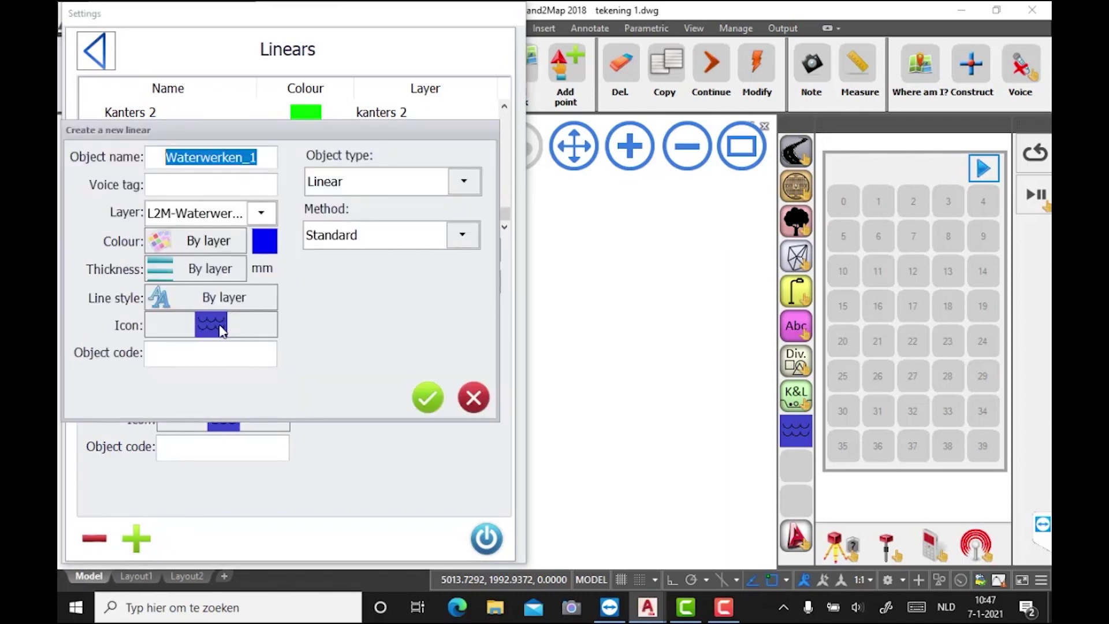
type("Damwand")
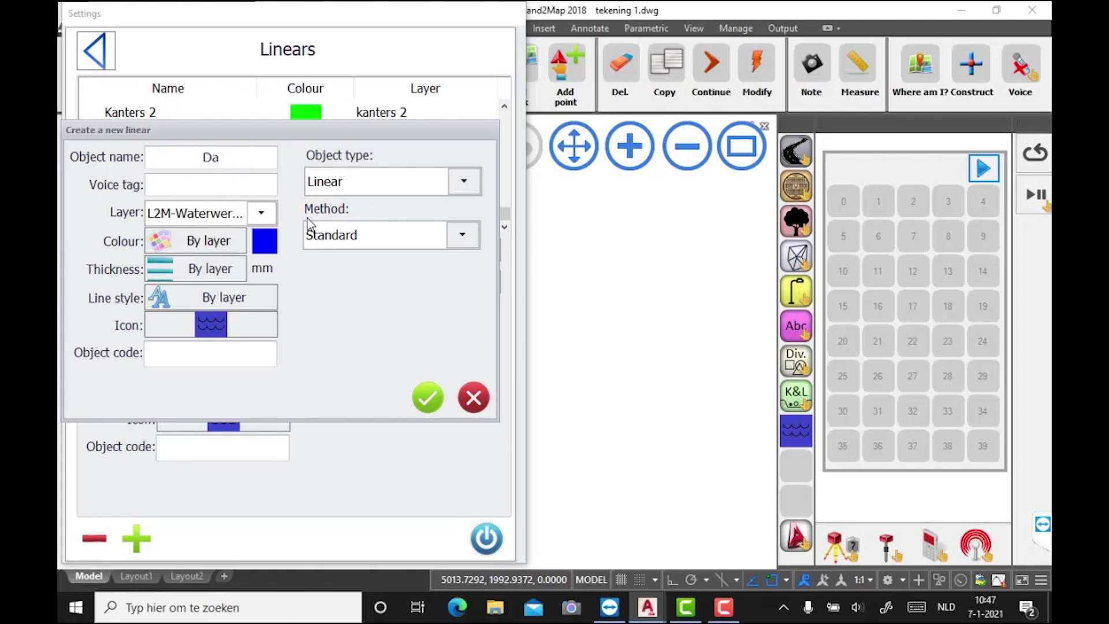
left_click(216, 349)
type("Damwand")
left_click(261, 212)
scroll(280, 393, "down", 1)
left_click(328, 470)
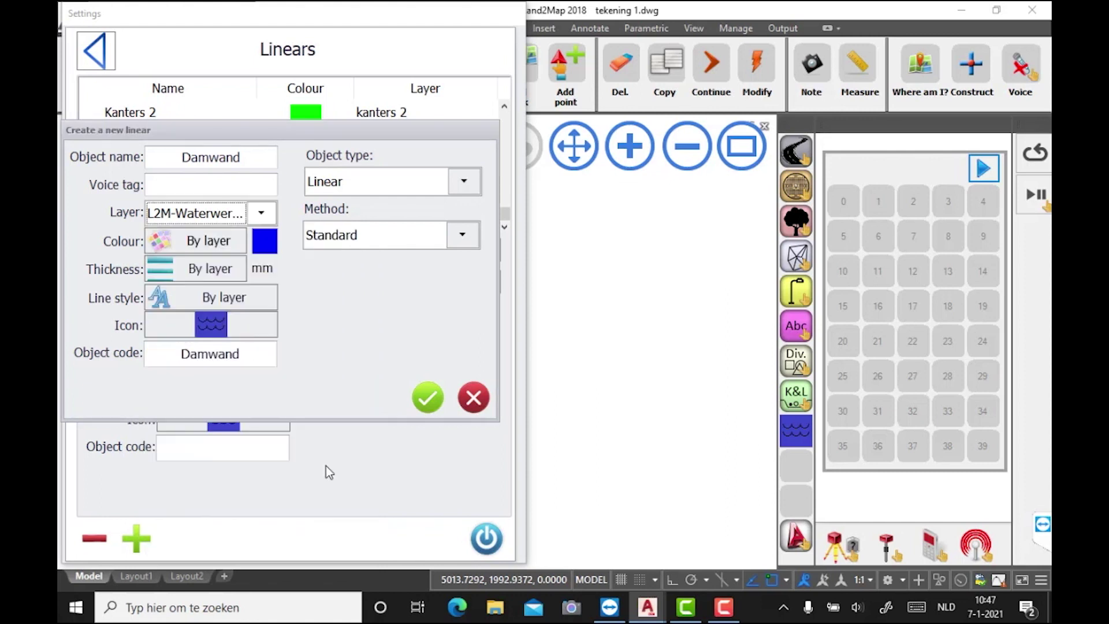
Assign the dam wand icon from the Visser theme nieuw folder to the Damwand object
left_click(214, 323)
left_click(193, 398)
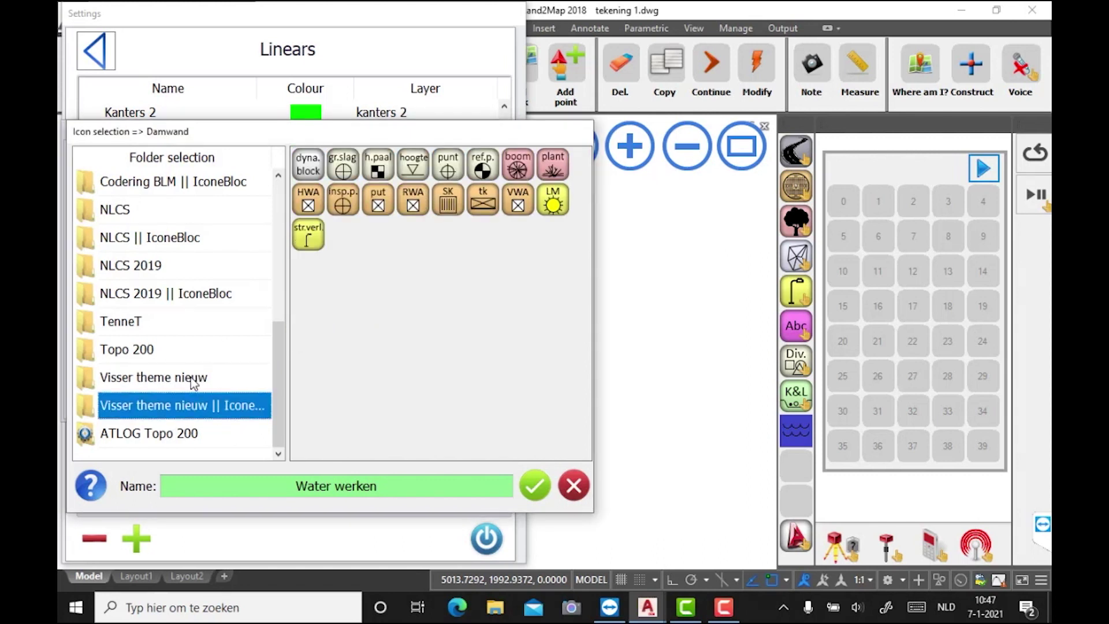
left_click(190, 376)
left_click(492, 198)
left_click(536, 492)
Finish the Damwand object with object type Linear and place it in slot 0 of the Waterwerken group
left_click(465, 185)
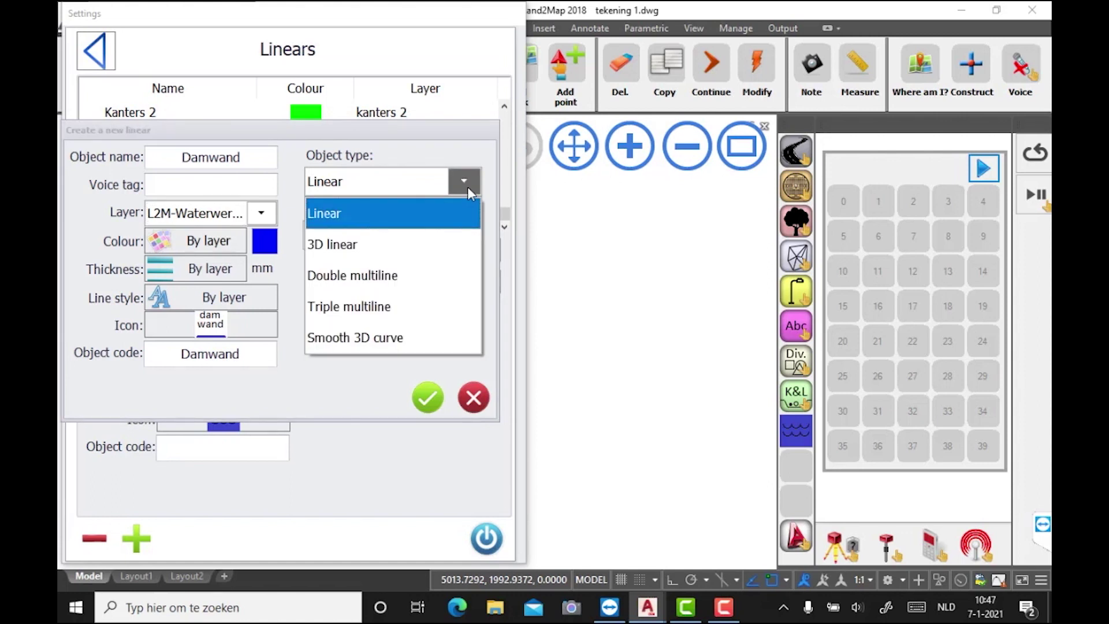
left_click(466, 185)
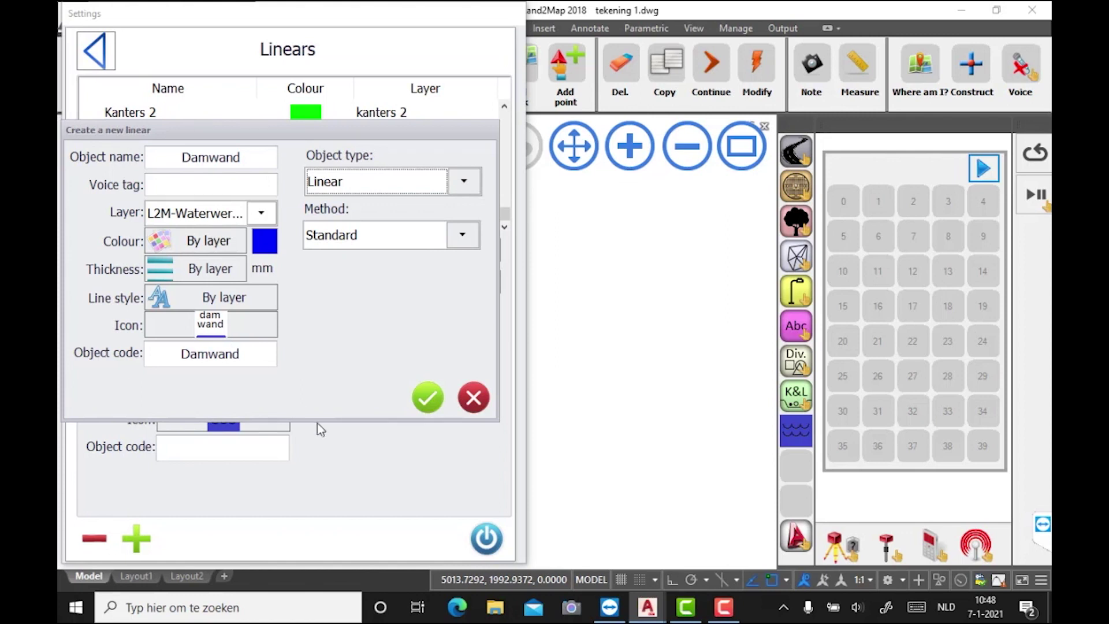
left_click(426, 397)
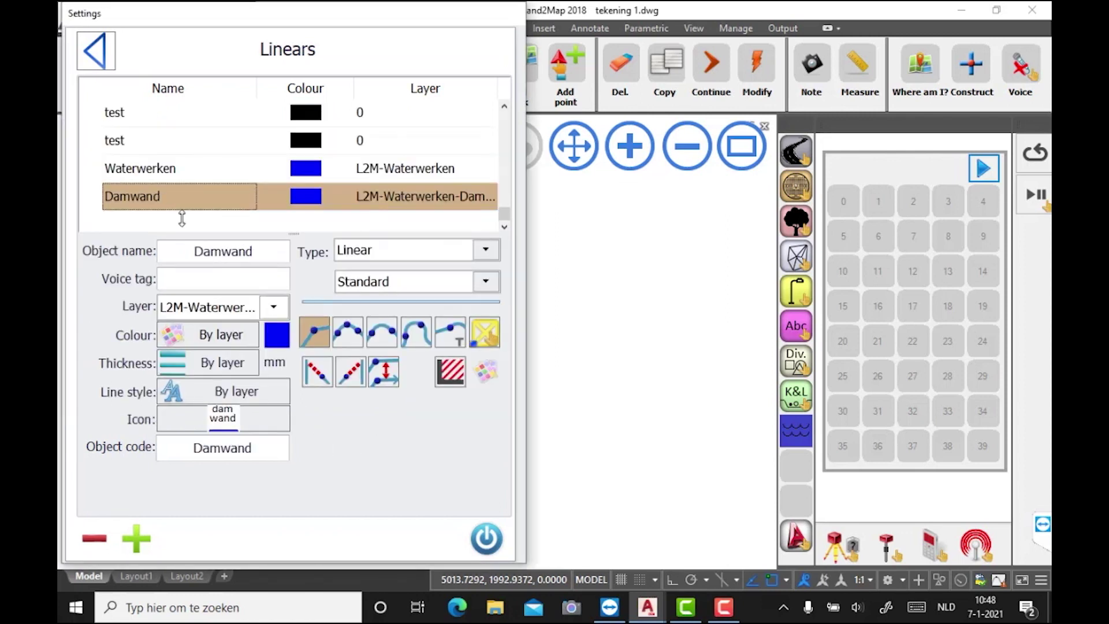
left_click(985, 236)
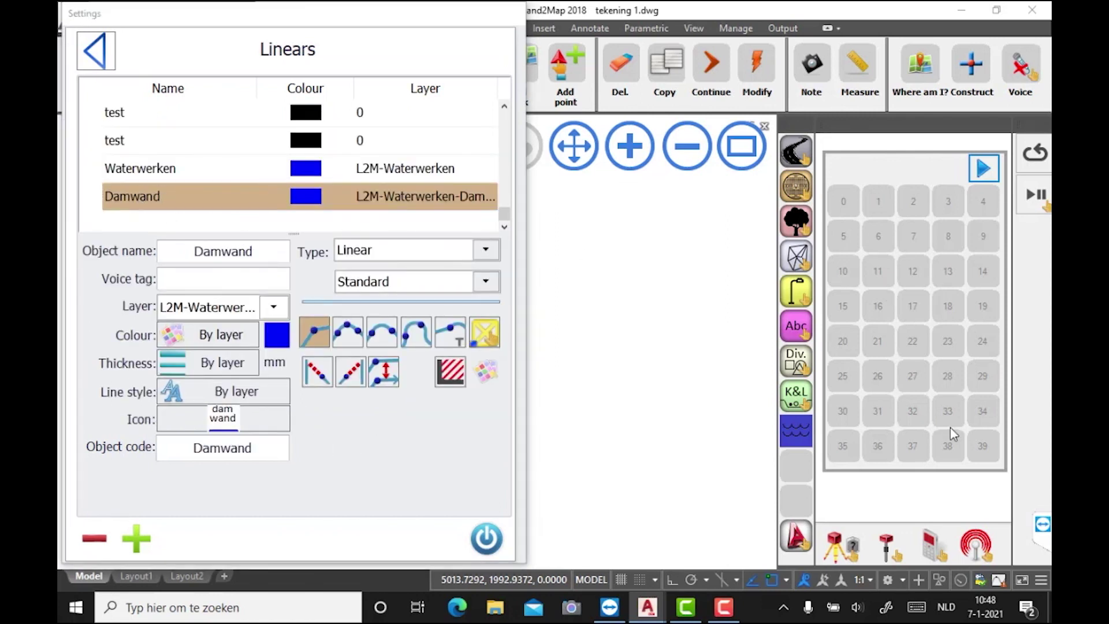
left_click(844, 202)
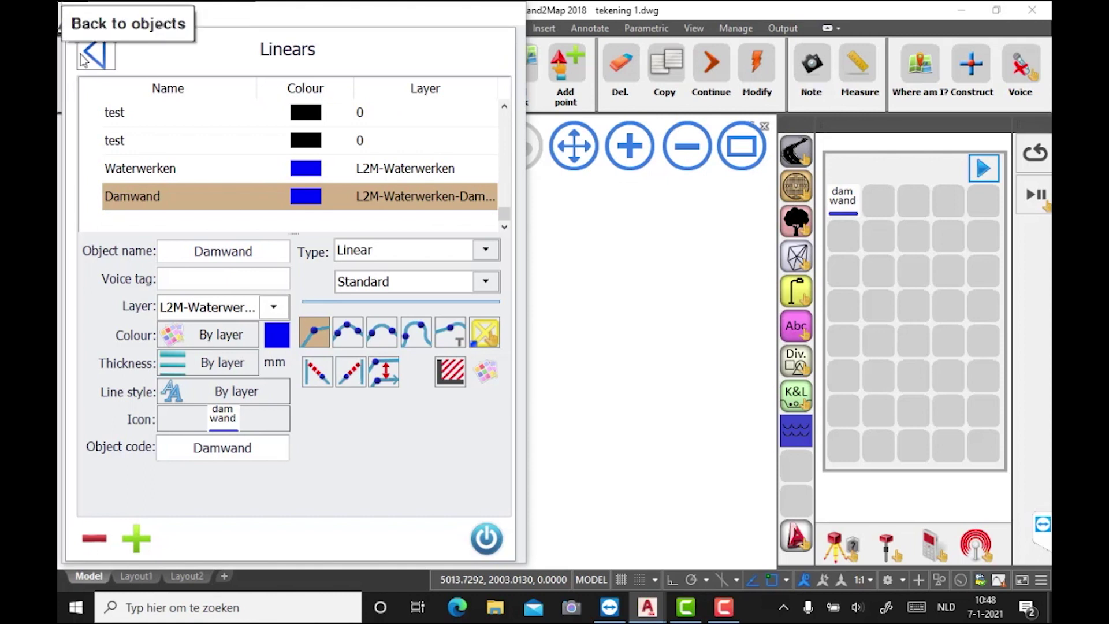
In the theme's symbol objects, start a new symbol based on the Meerpaal drawing from the Waterwerken folder
left_click(95, 51)
left_click(128, 141)
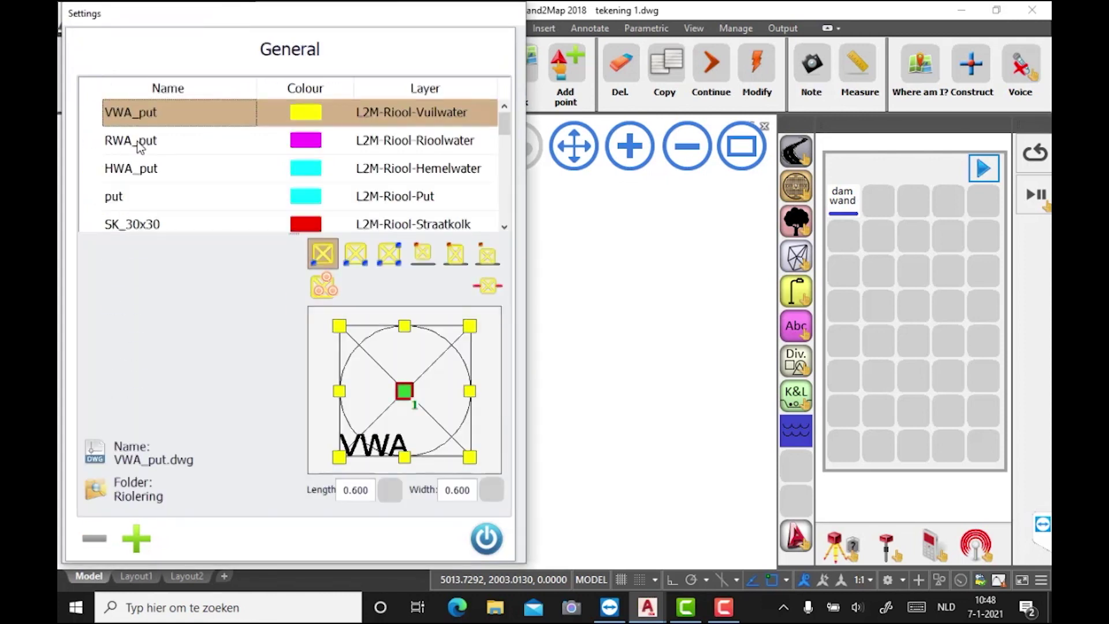
mouse_move(506, 133)
left_mouse_down()
mouse_move(506, 190)
mouse_move(506, 139)
left_mouse_up()
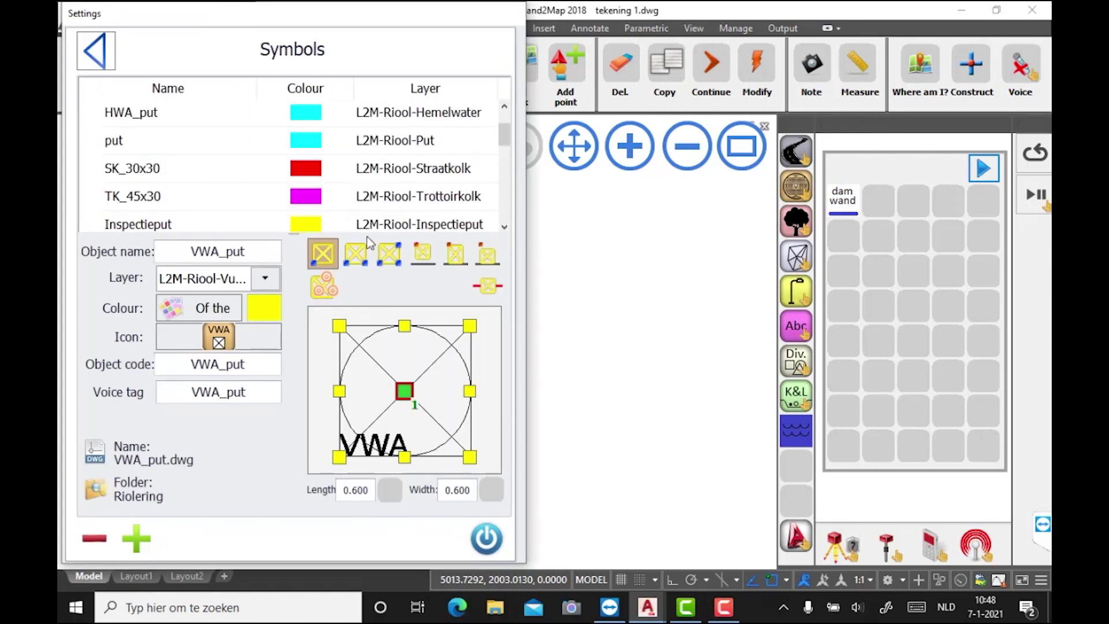
left_click(138, 538)
left_click(511, 154)
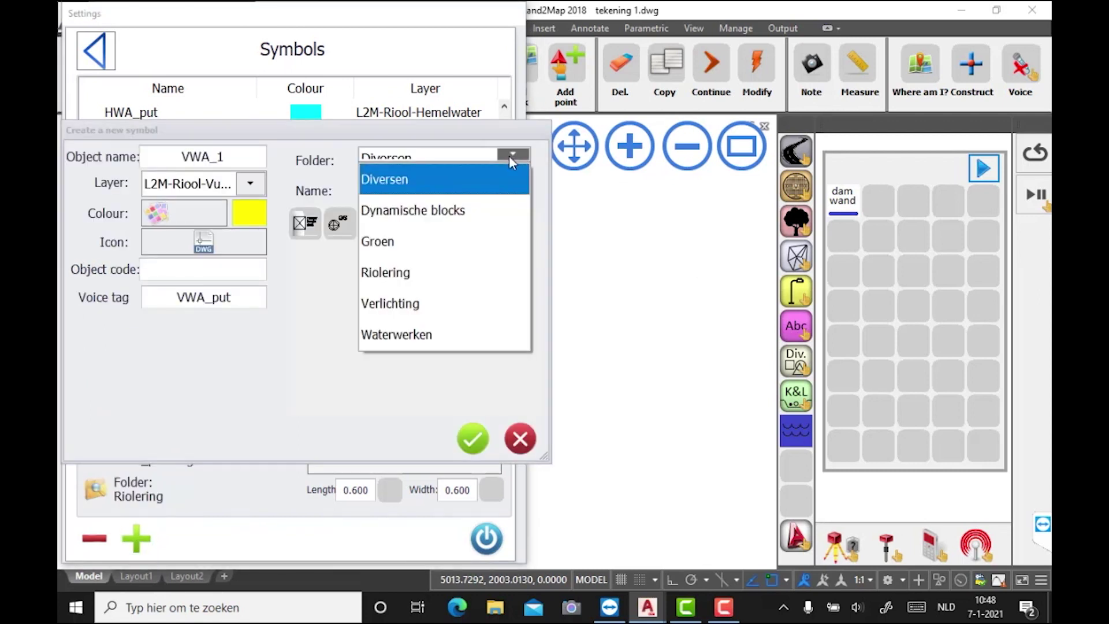
left_click(434, 337)
left_click(306, 222)
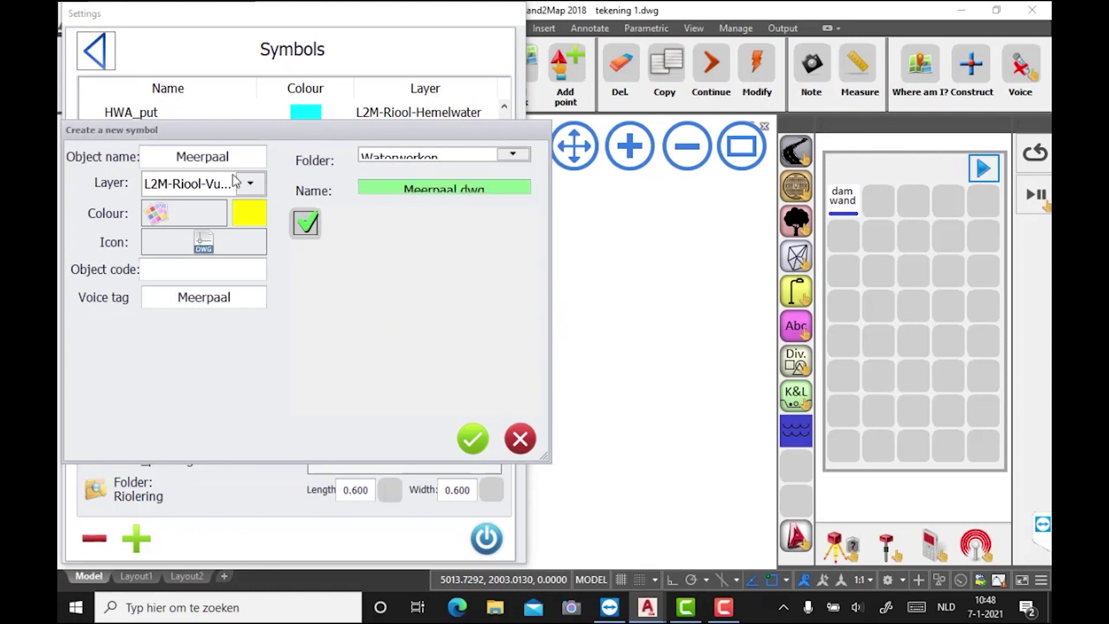
Move the text Meerpaal from the new symbol's voice tag to its object code, leaving the voice tag empty
left_click_drag(239, 292, 153, 289)
key("ctrl+c")
right_click(217, 303)
left_click(238, 334)
right_click(213, 272)
left_click(245, 341)
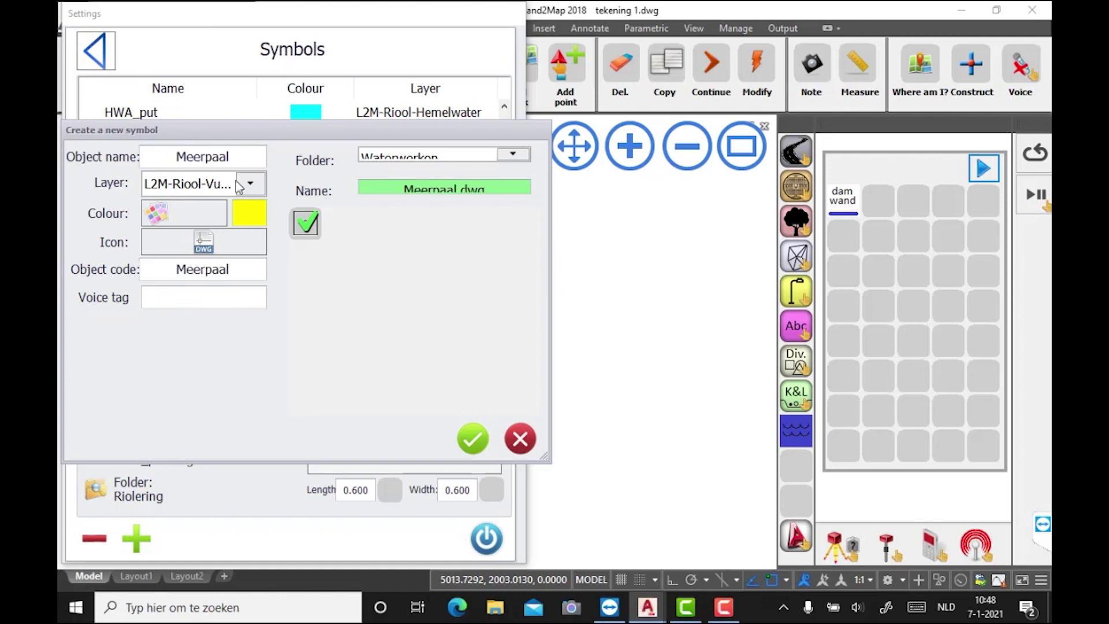
Put the Meerpaal symbol on layer L2M-Waterwerken-Meerpaal
left_click(238, 184)
left_click(318, 396)
left_click(250, 183)
scroll(271, 393, "down", 3)
left_click(276, 492)
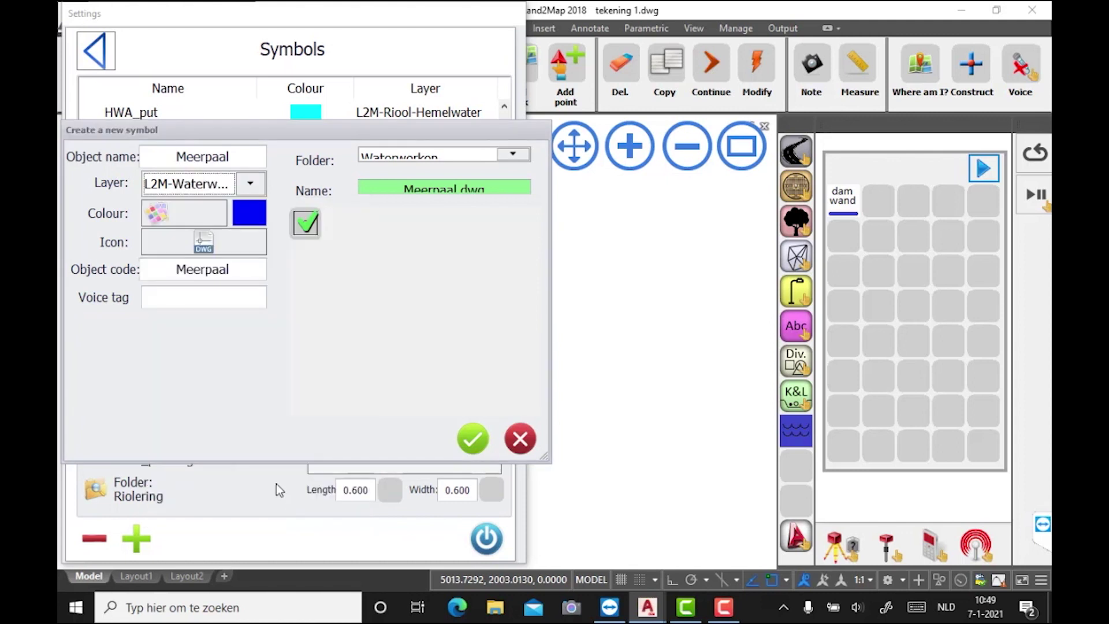
Assign the meer paal icon from the Visser theme nieuw folder to the Meerpaal symbol and create the symbol
left_click(203, 242)
scroll(173, 383, "down", 1)
scroll(173, 383, "down", 2)
left_click(194, 433)
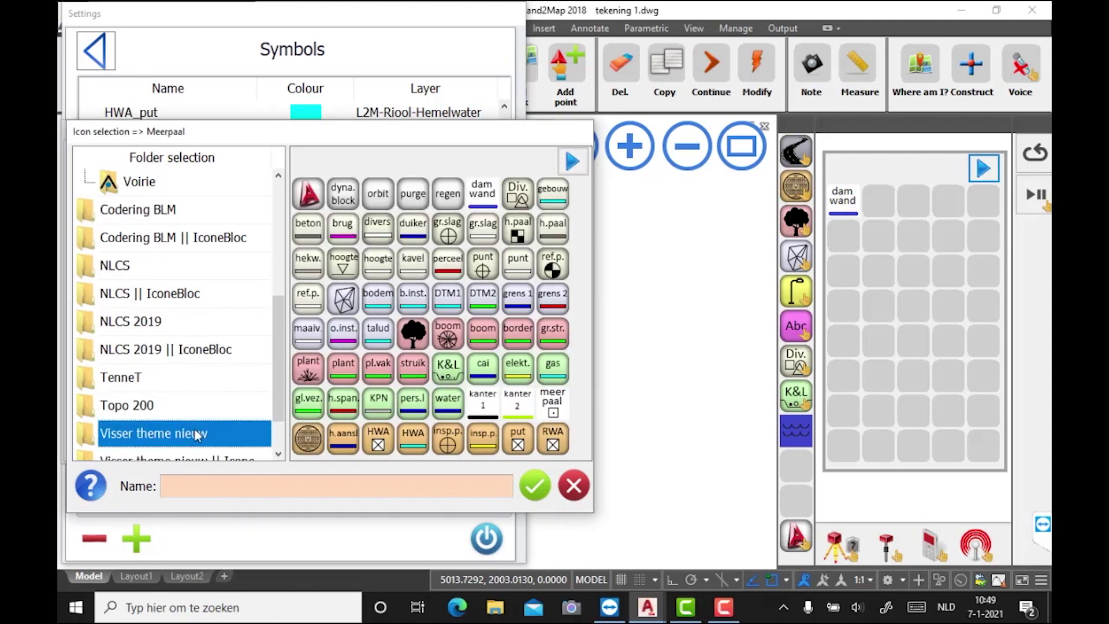
left_click(543, 407)
left_click(541, 494)
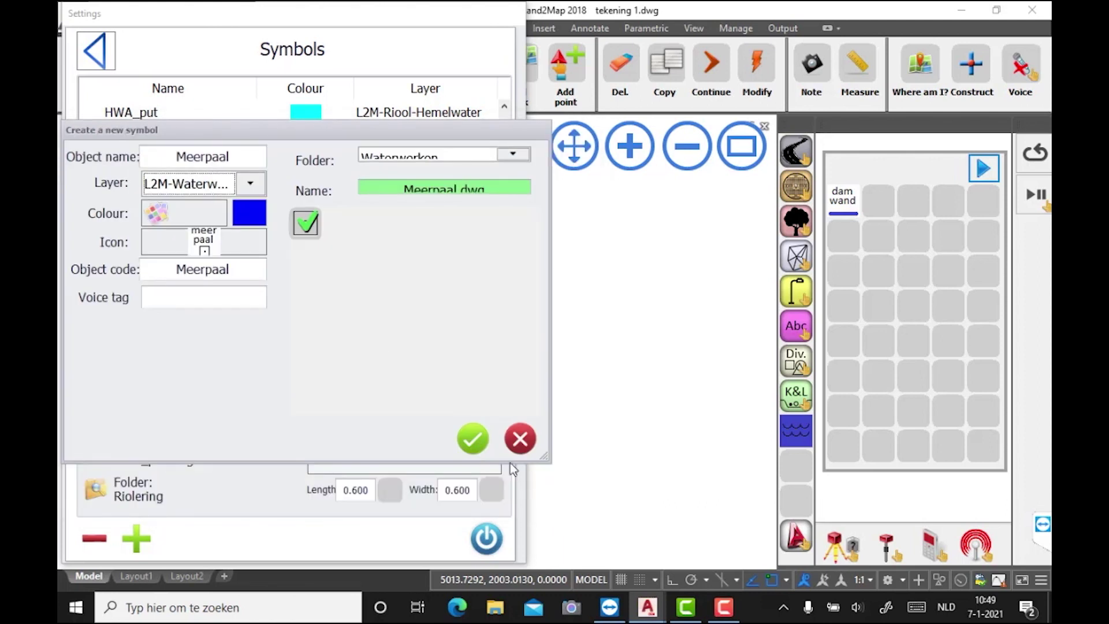
left_click(473, 439)
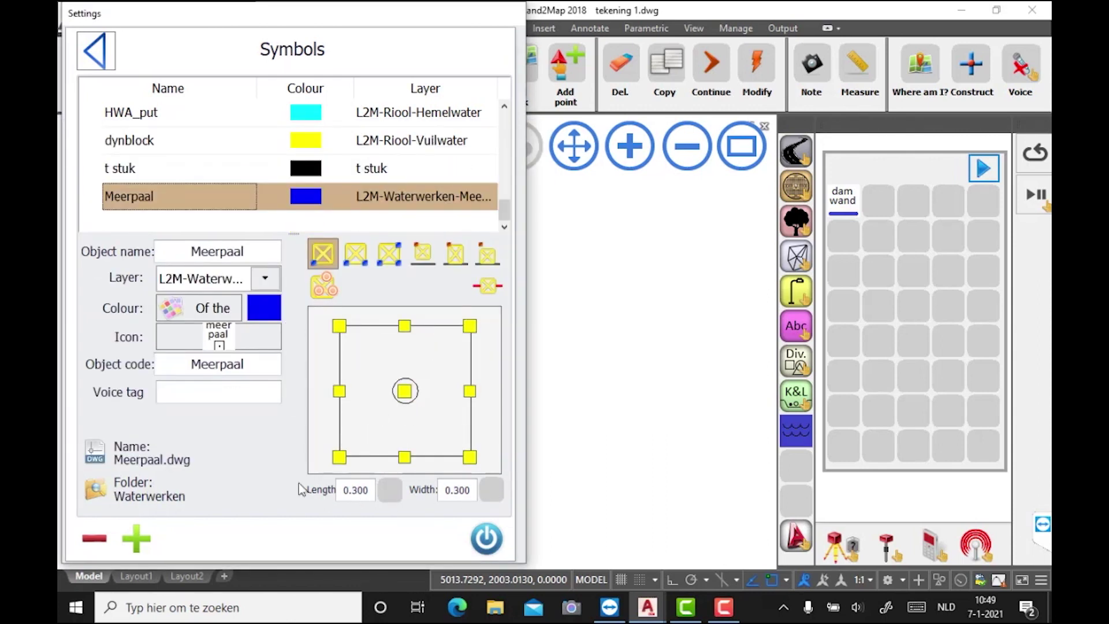
Enable the length and width options of the Meerpaal symbol and set one-point insertion at its centre
left_click(389, 492)
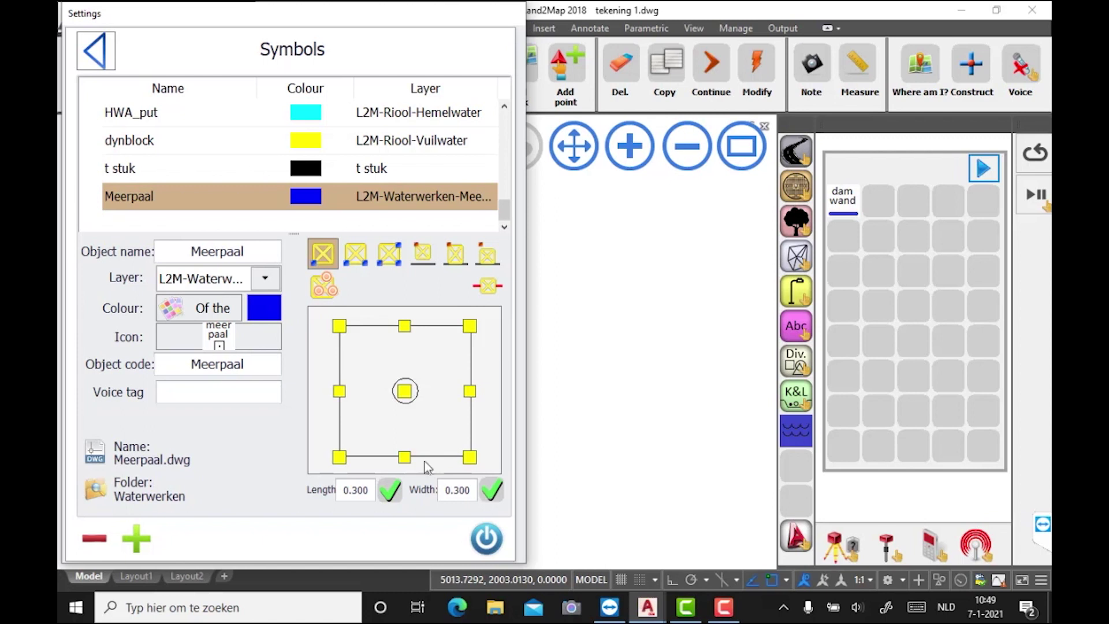
left_click(355, 254)
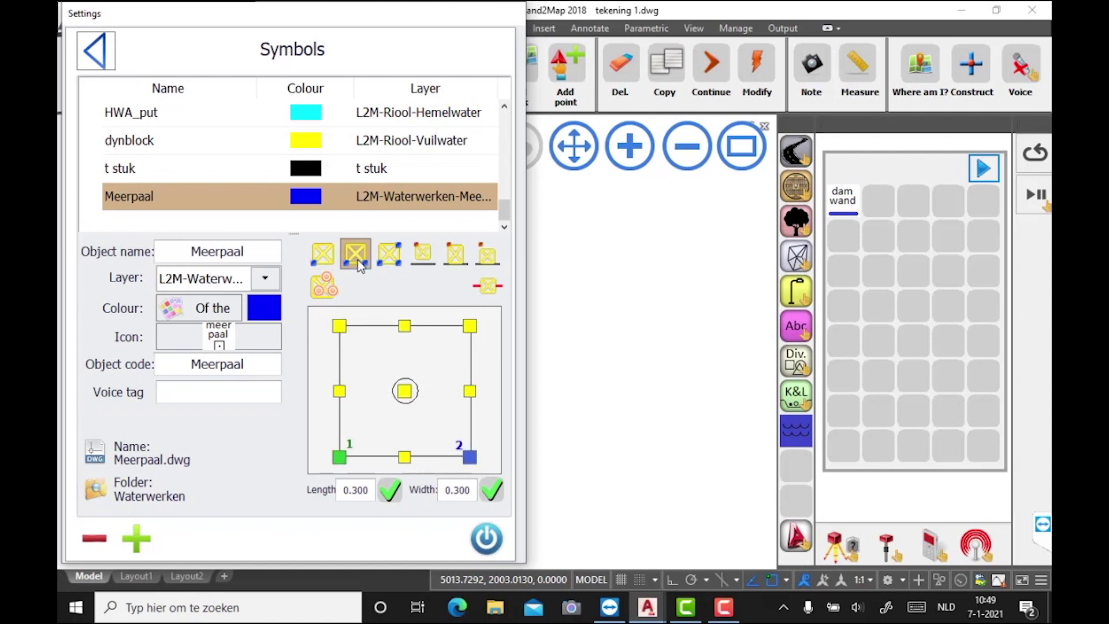
left_click(387, 257)
left_click(331, 256)
left_click(404, 391)
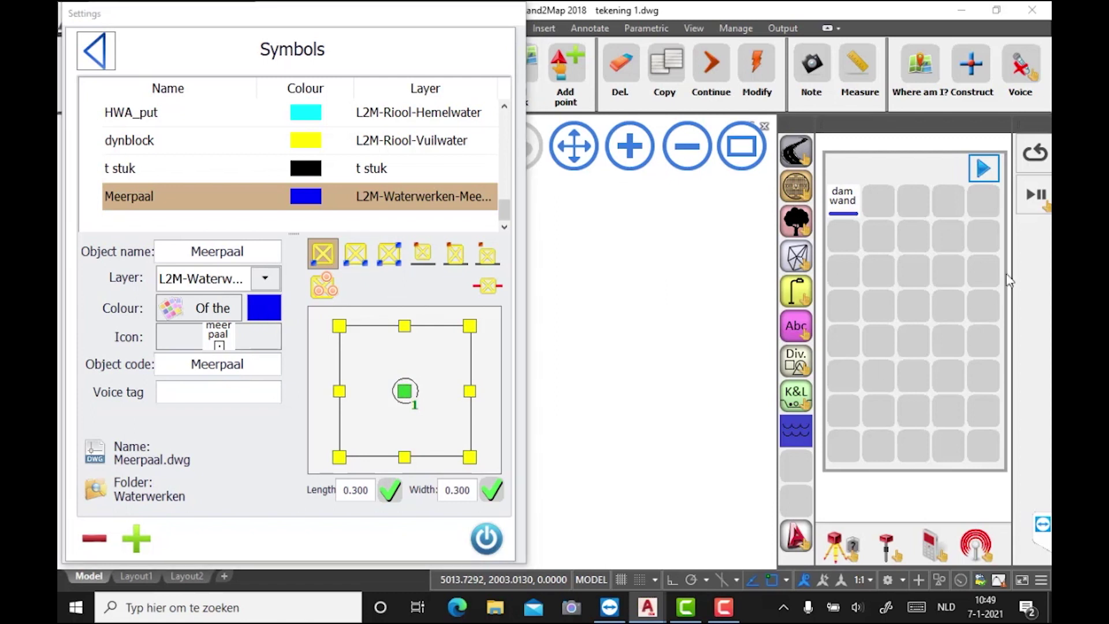
Place the Meerpaal symbol in slot 1 of the Waterwerken group, beside Damwand, and close the settings
left_click(888, 205)
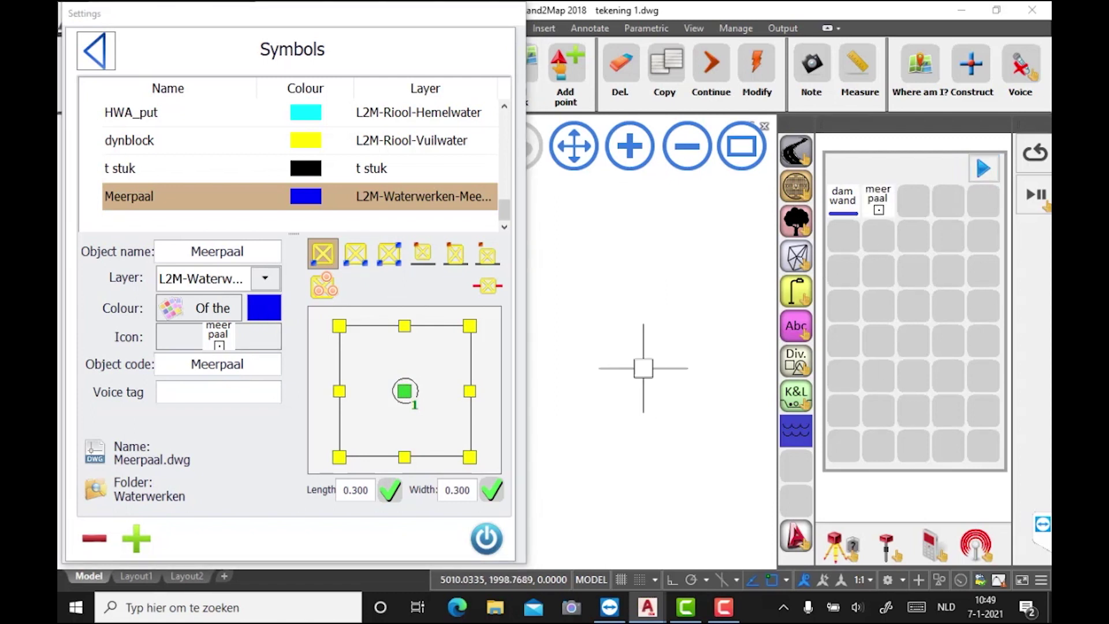
left_click(486, 534)
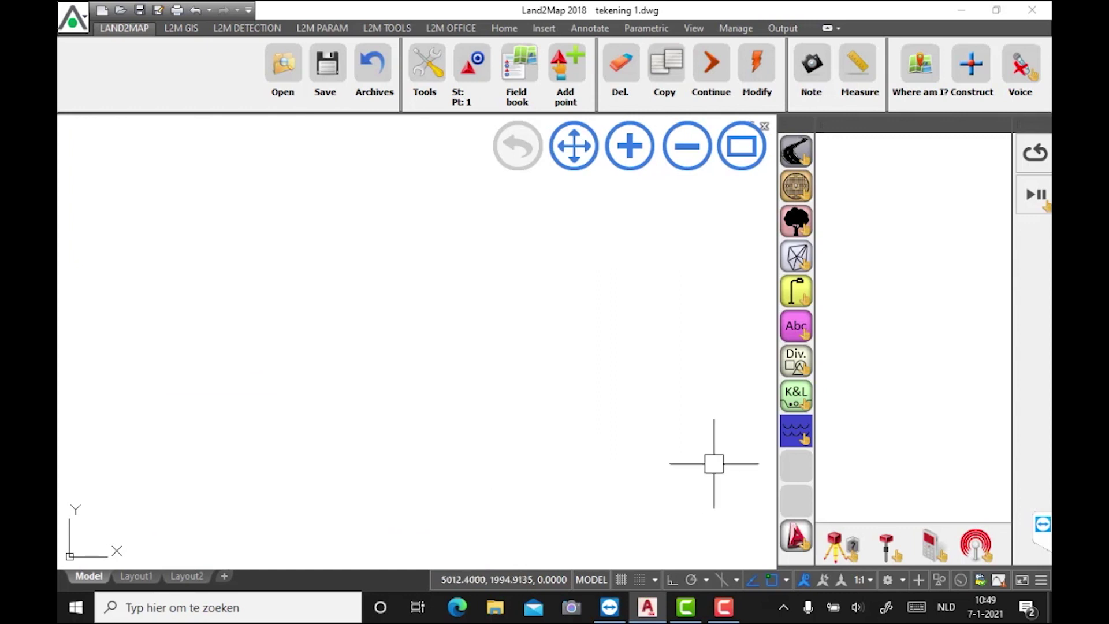
Draw a diagonal Damwand line sloping down across the middle of the empty drawing, using the Waterwerken group
left_click(797, 430)
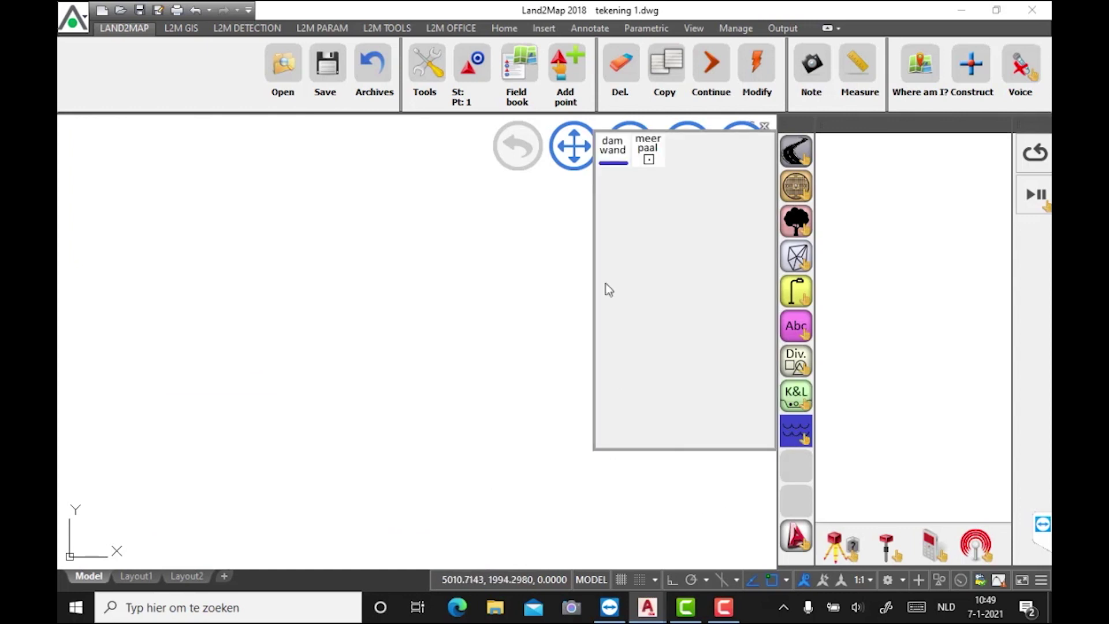
left_click(613, 154)
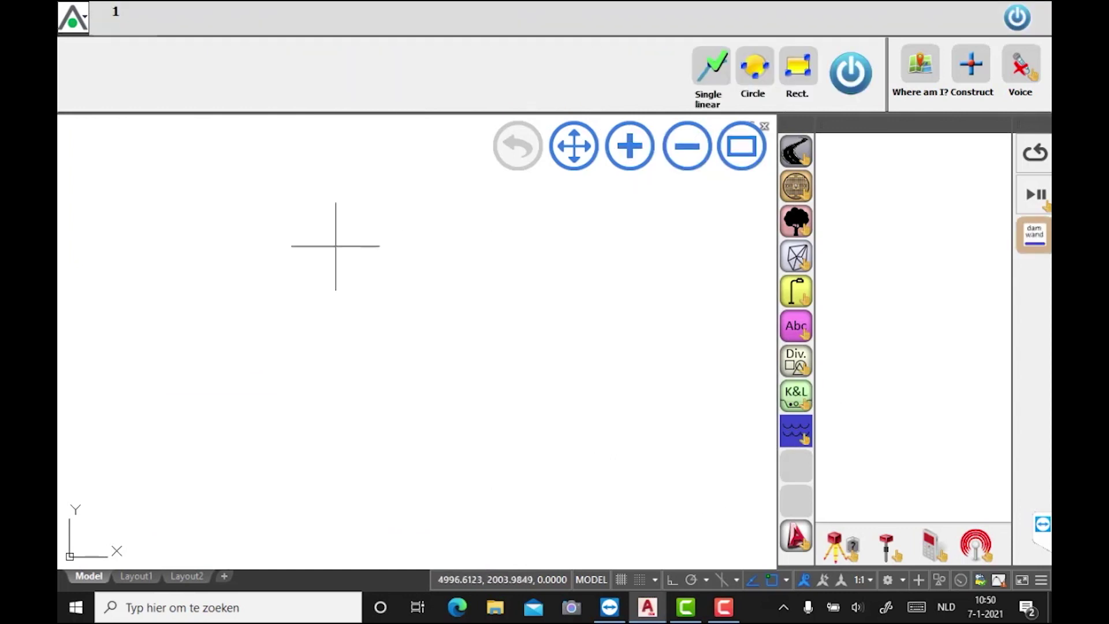
left_click(240, 250)
left_click(464, 371)
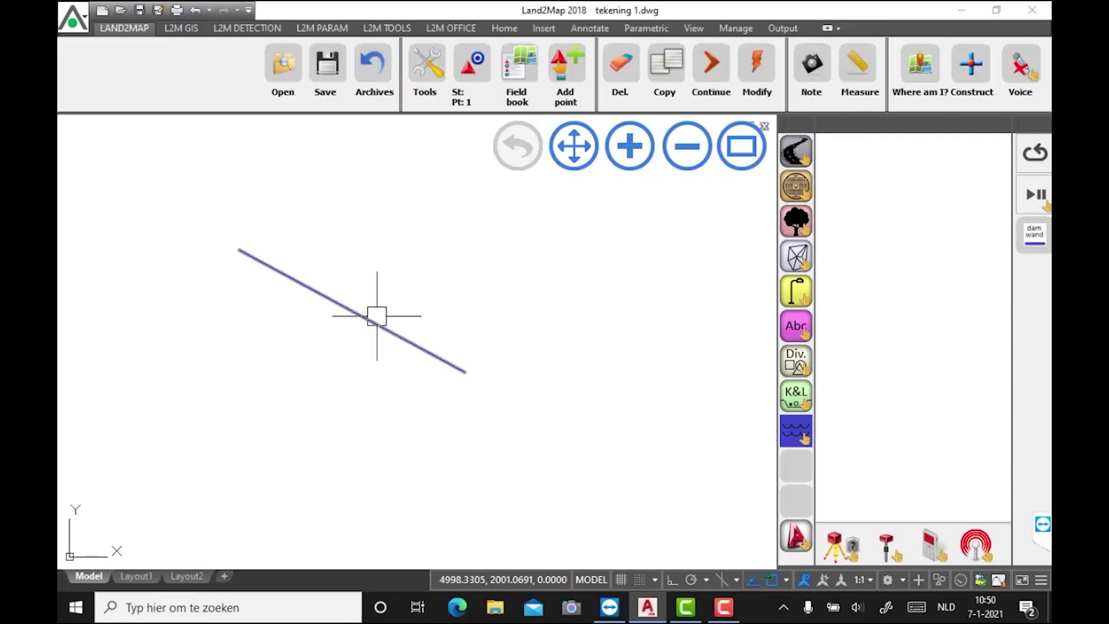
Insert two Meerpaal symbols just above the lower end of the Damwand line
left_click(796, 433)
left_click(654, 152)
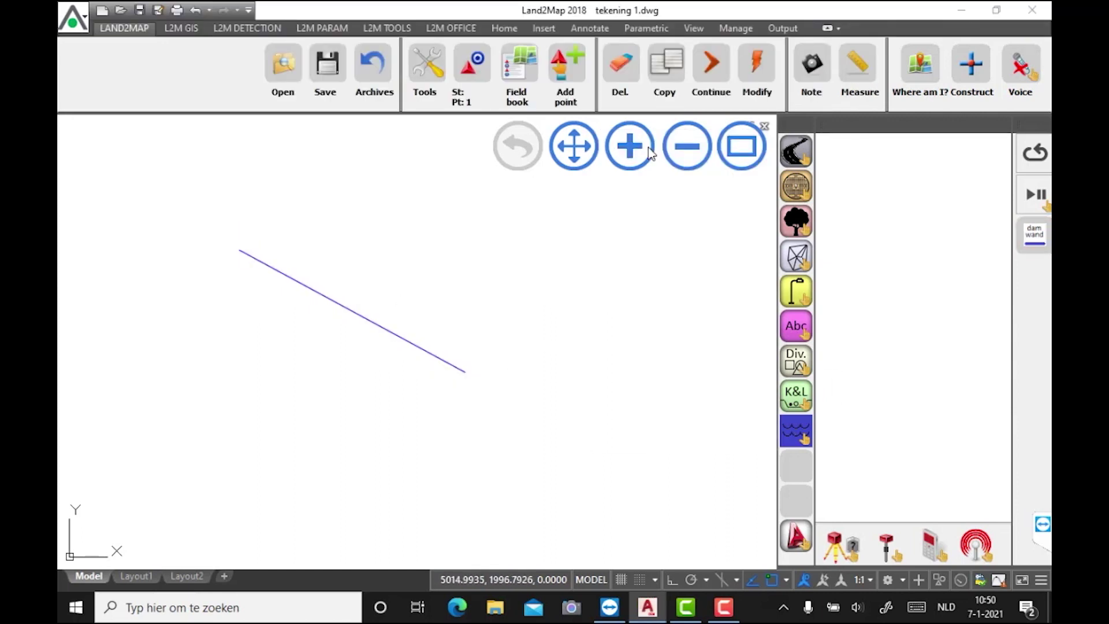
left_click(455, 331)
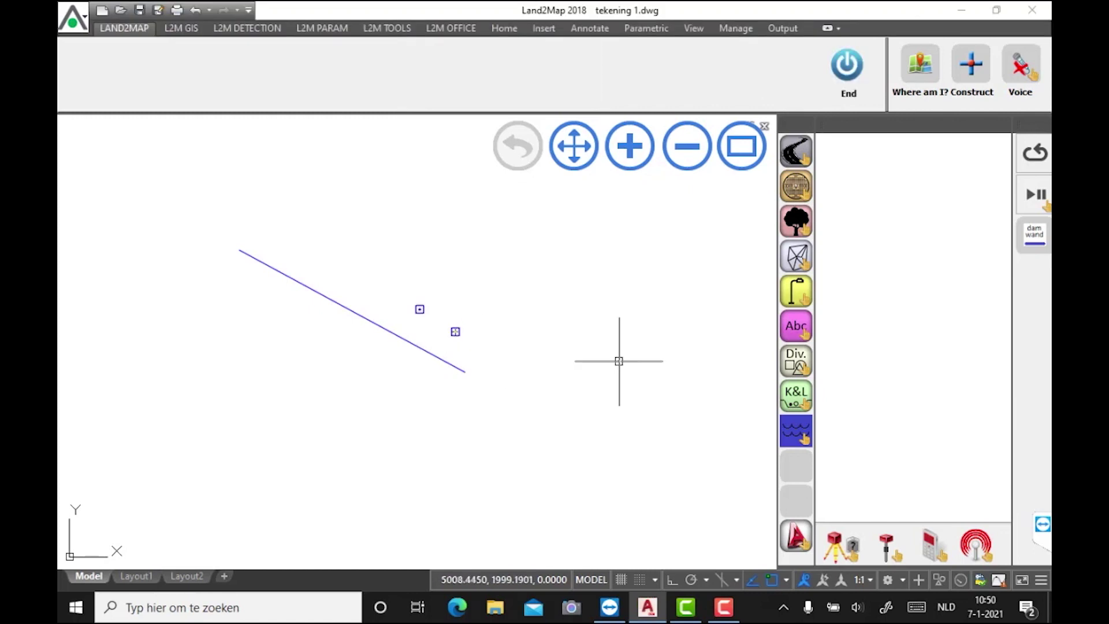